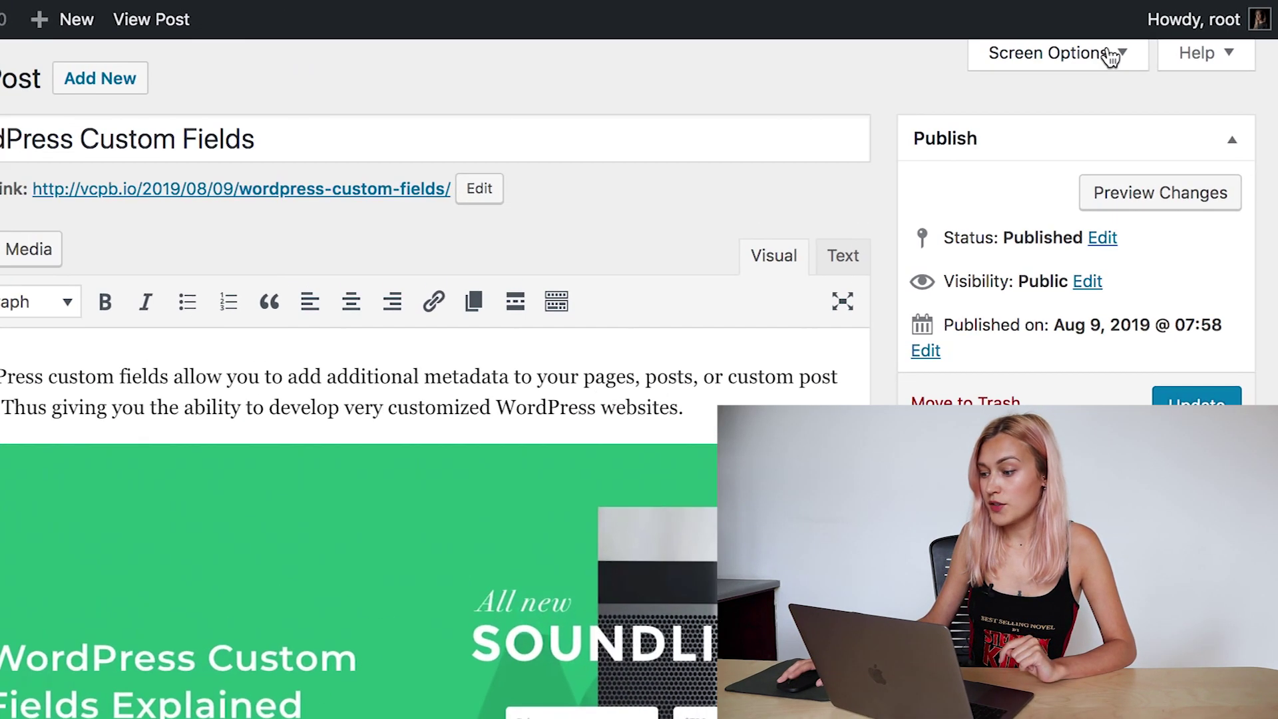
Step: Enable the Custom Fields checkbox in Screen Options on the post edit screen
left_click(1110, 57)
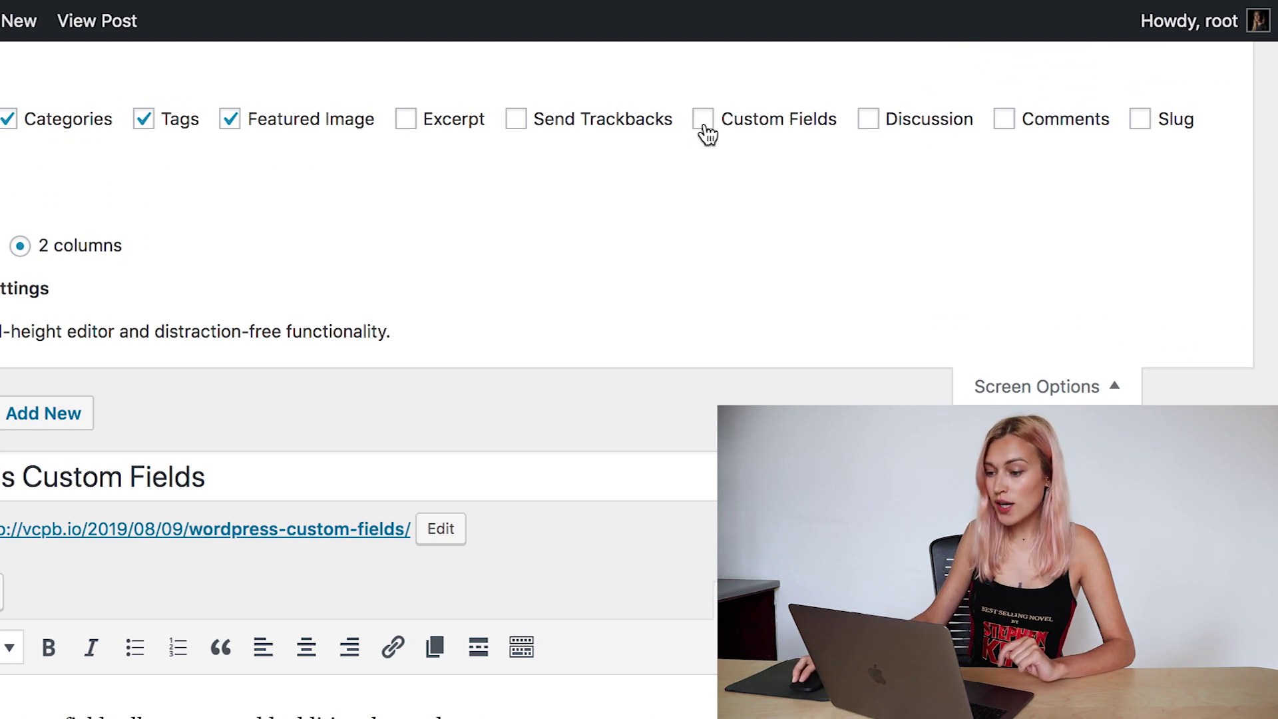
left_click(703, 118)
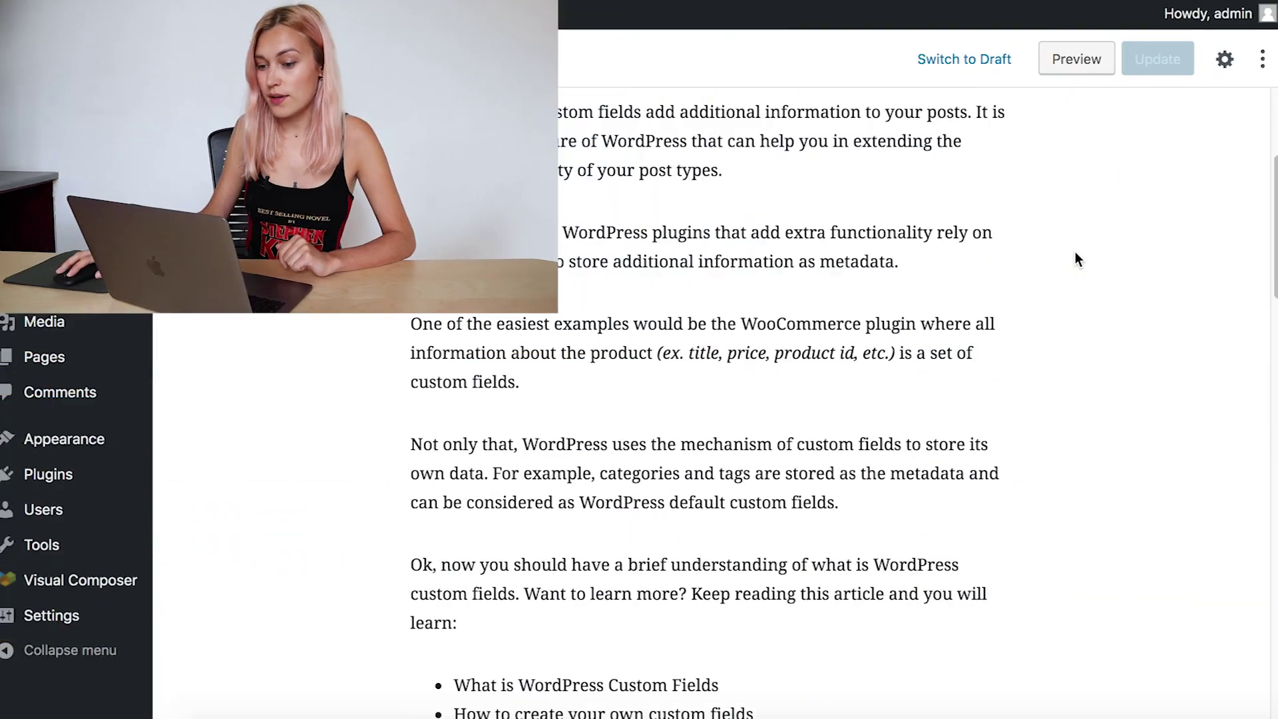
Step: Turn on Custom Fields in the block editor's Options and scroll down to the panel below the post
scroll(1076, 252, "up", 5)
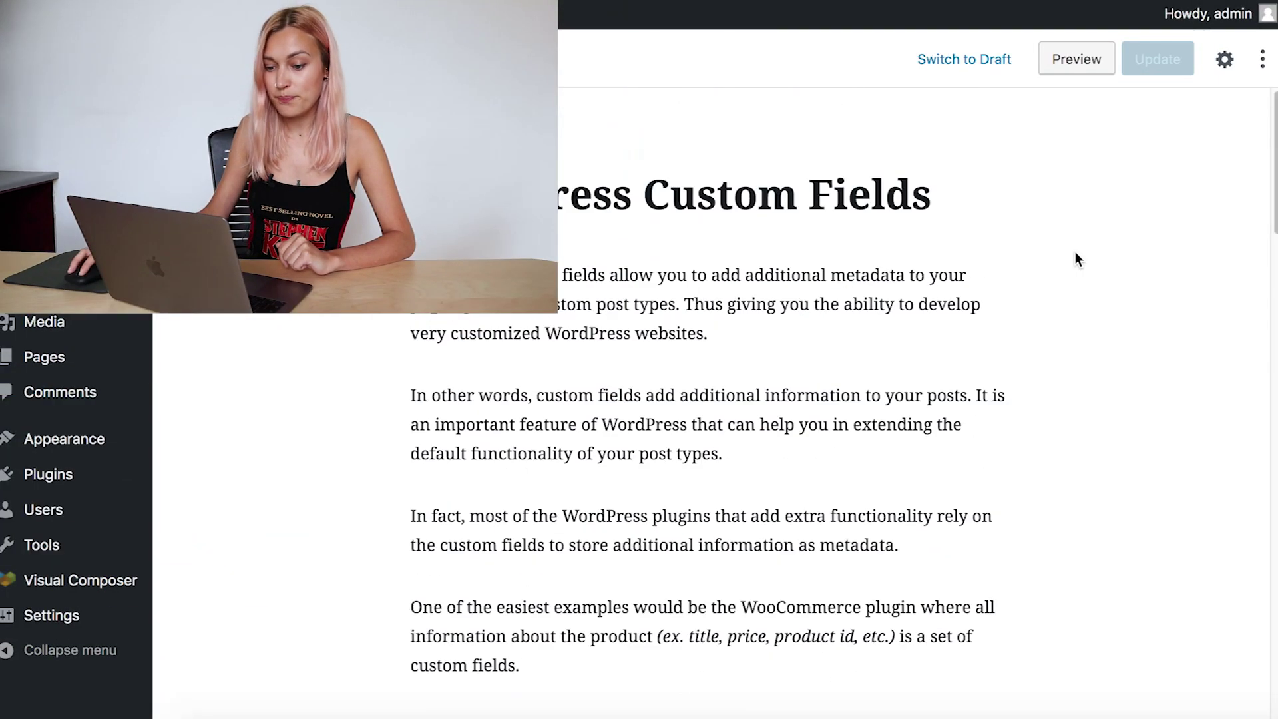
left_click(1265, 69)
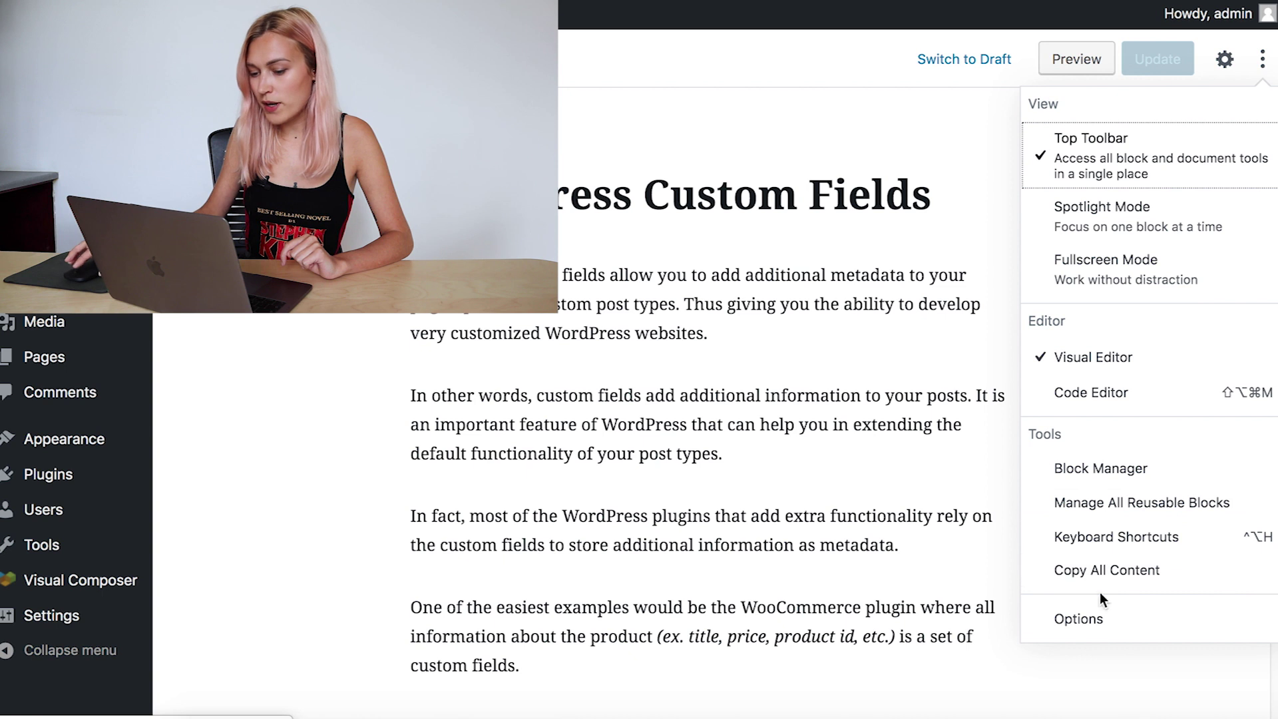
left_click(1098, 617)
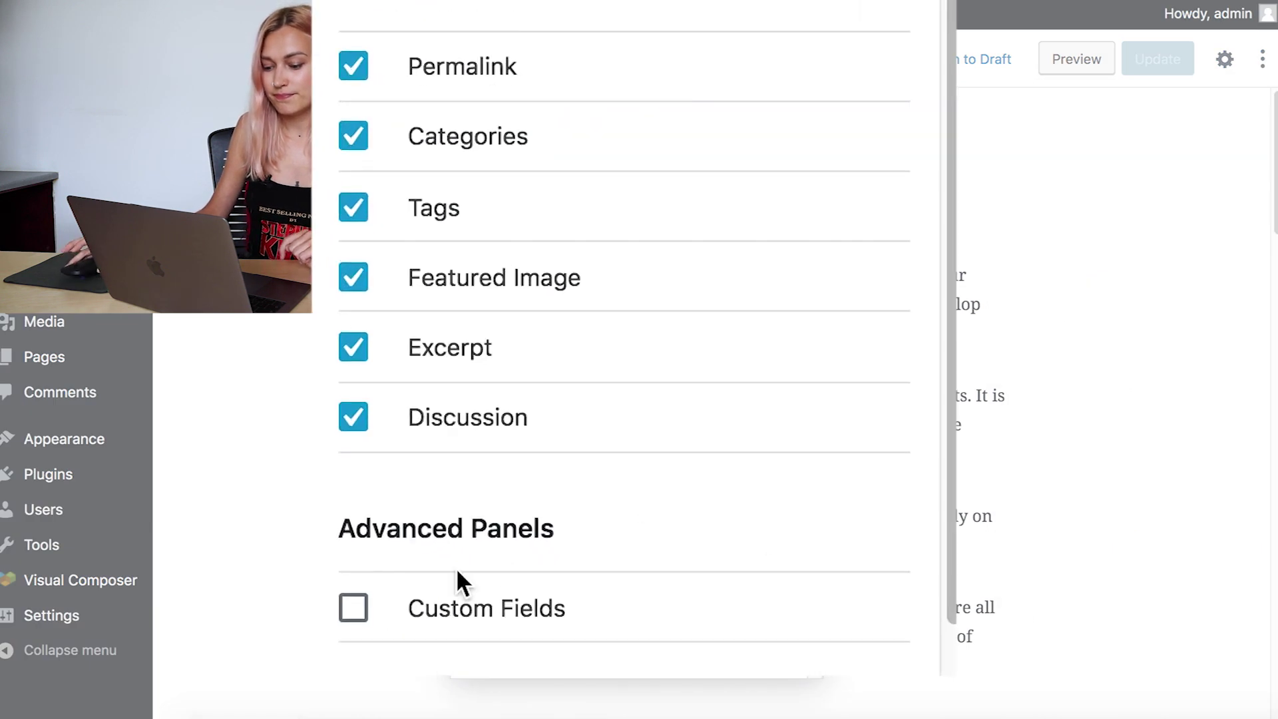
left_click(353, 611)
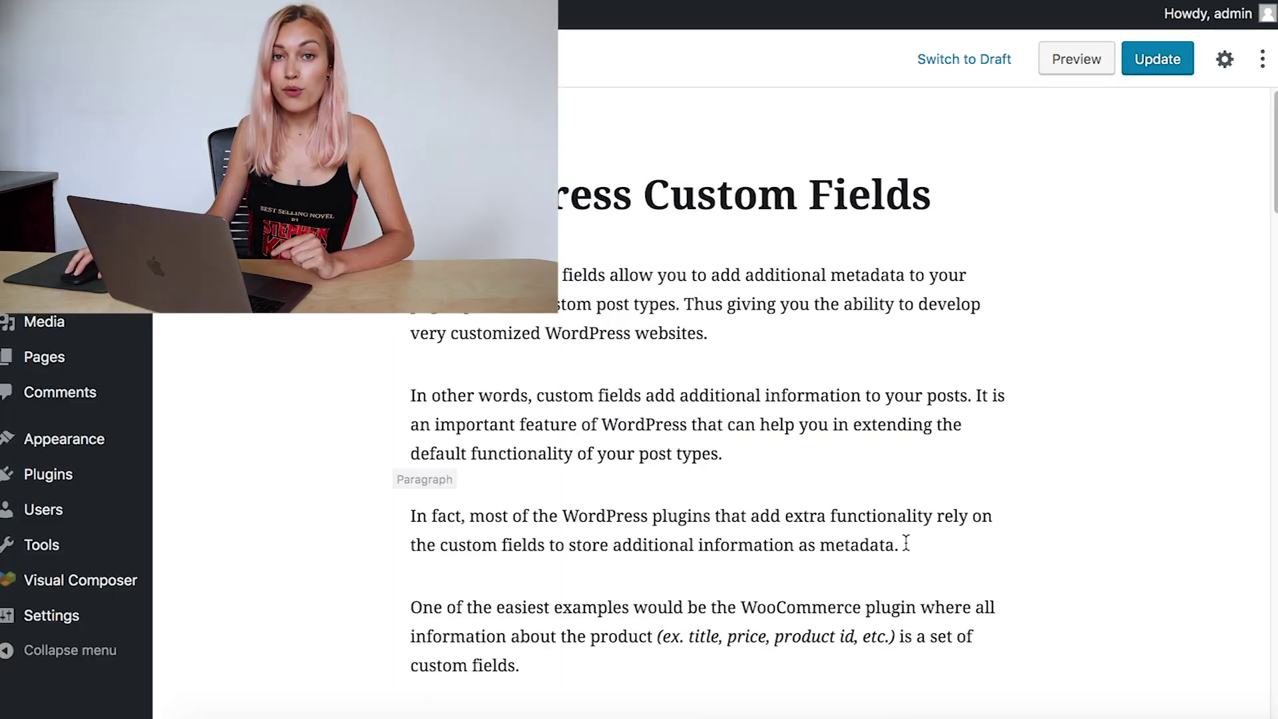
scroll(905, 547, "down", 15)
scroll(919, 551, "down", 10)
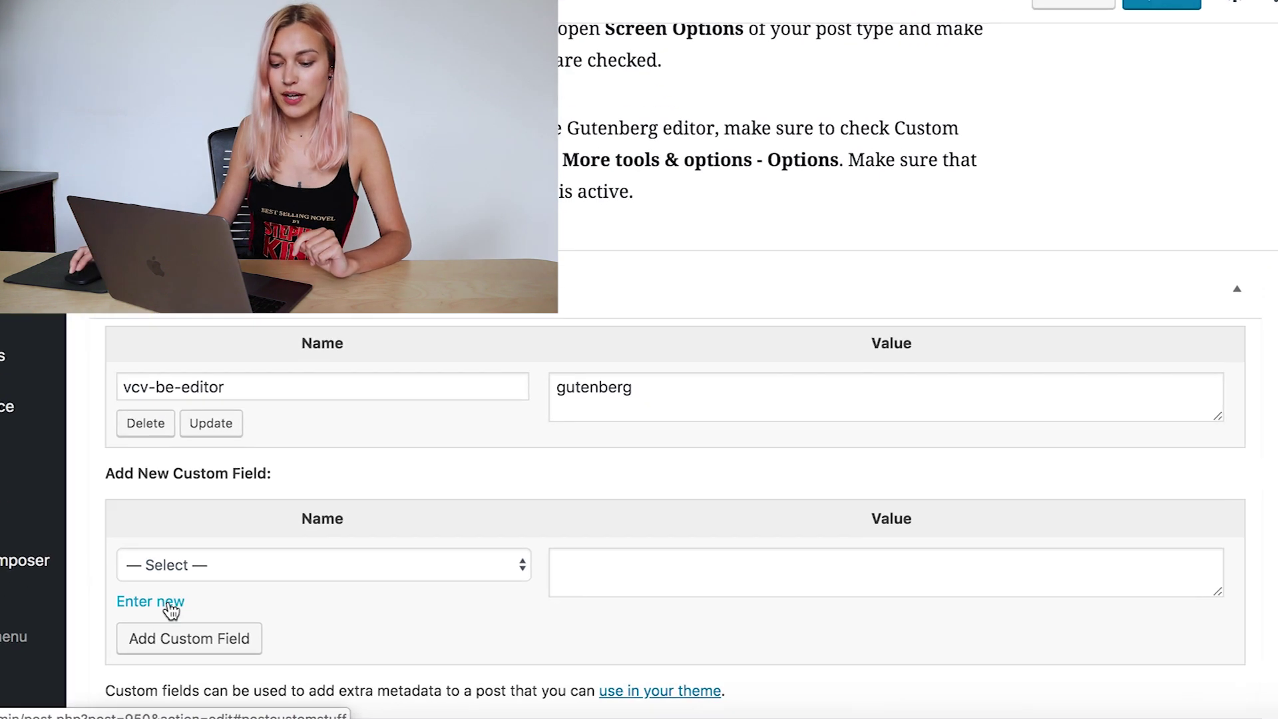
Step: Add a new custom field named Type with the value Adventure
left_click(230, 618)
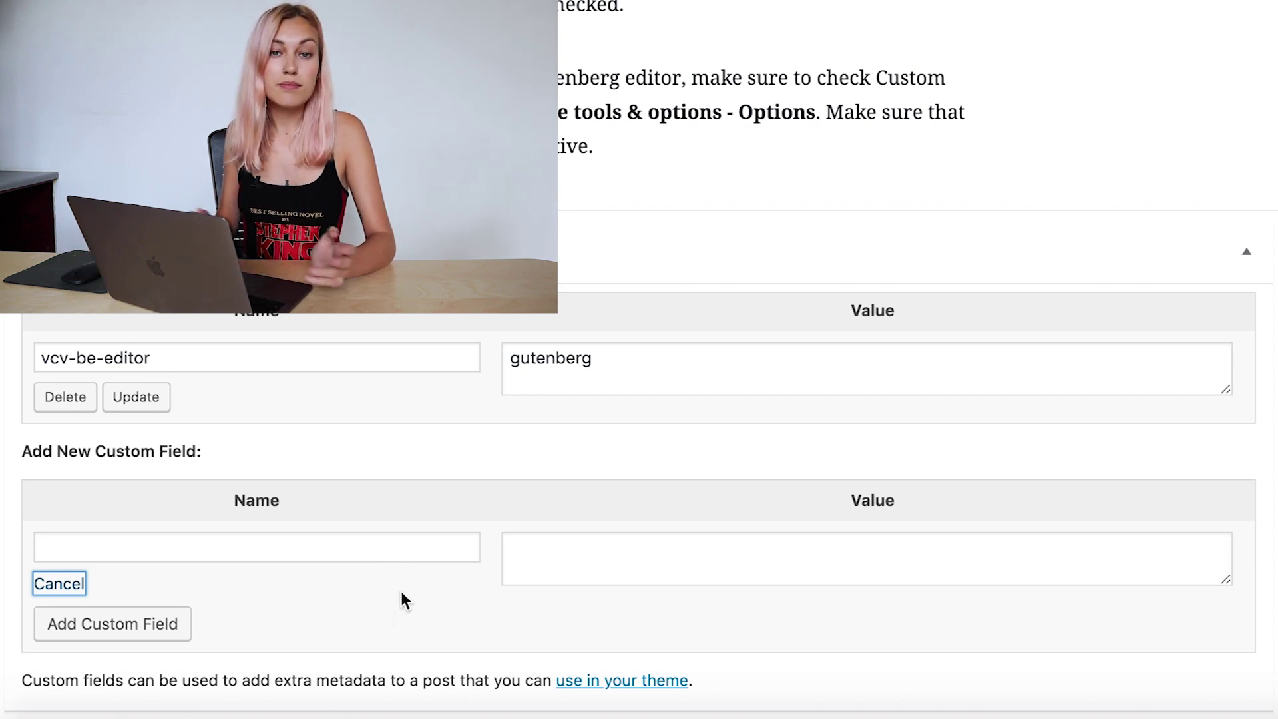
left_click(405, 550)
type("Type")
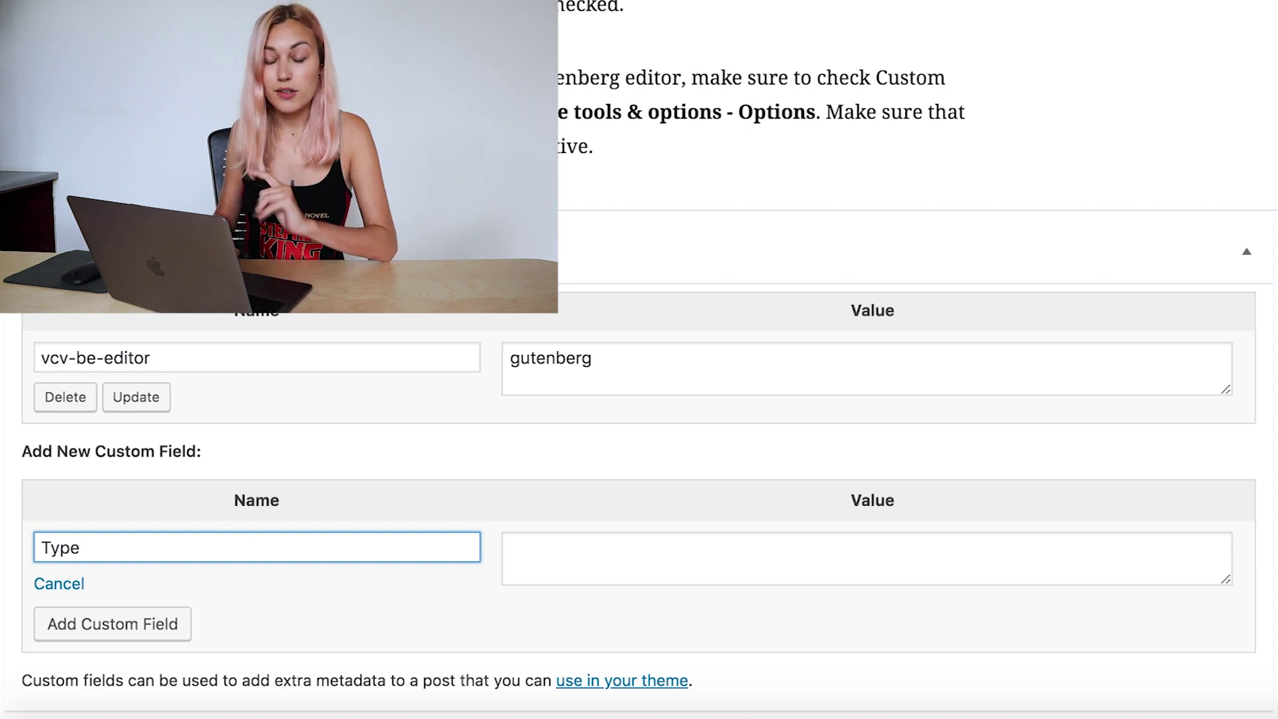
left_click(568, 550)
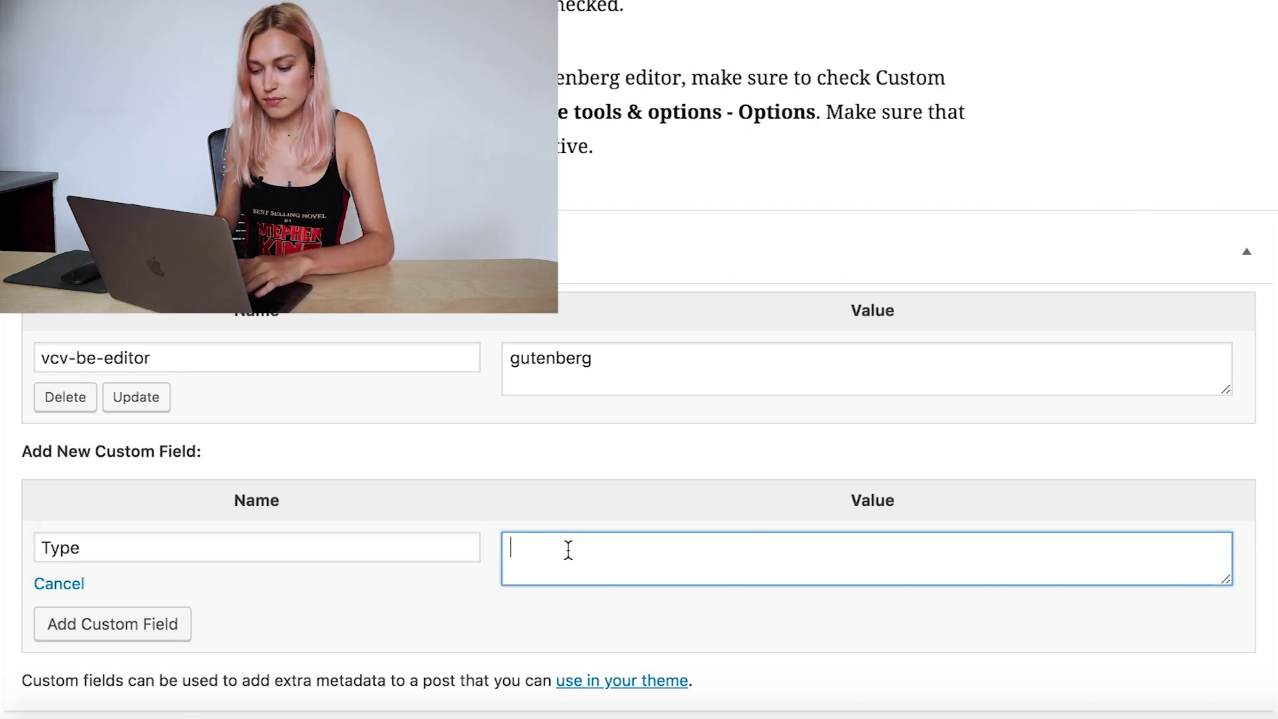
type("Adventure")
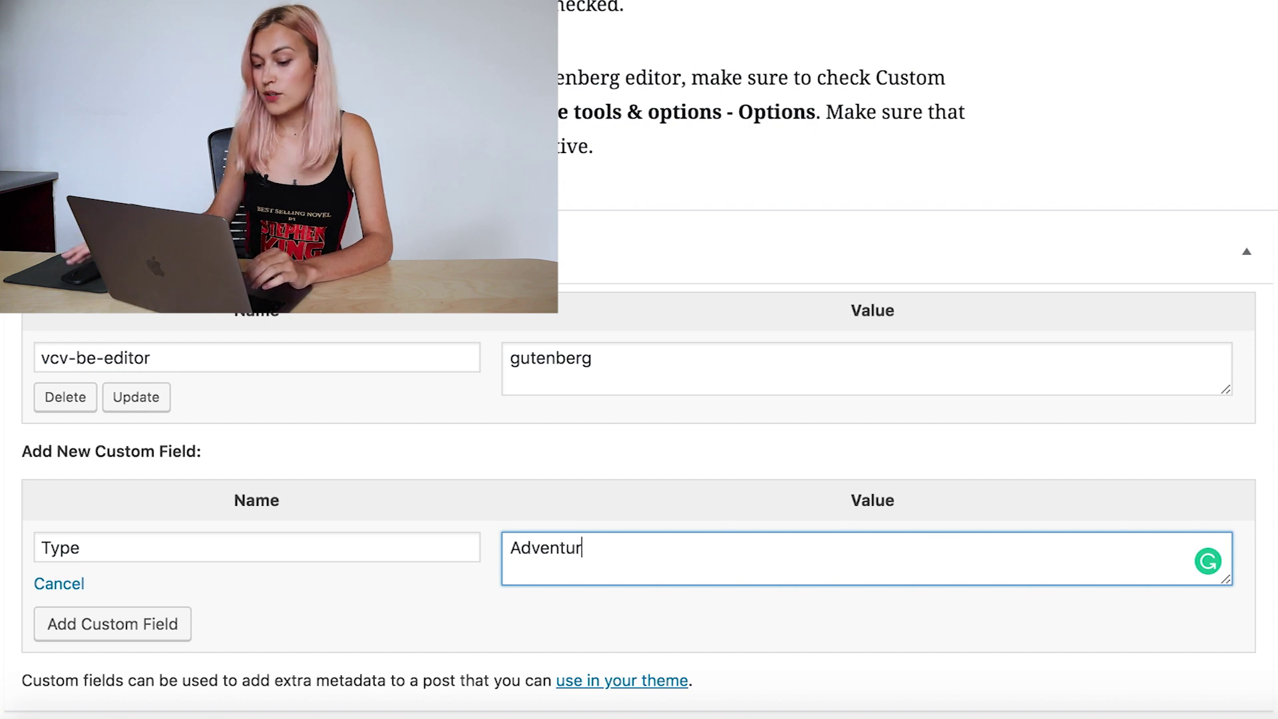
left_click(167, 626)
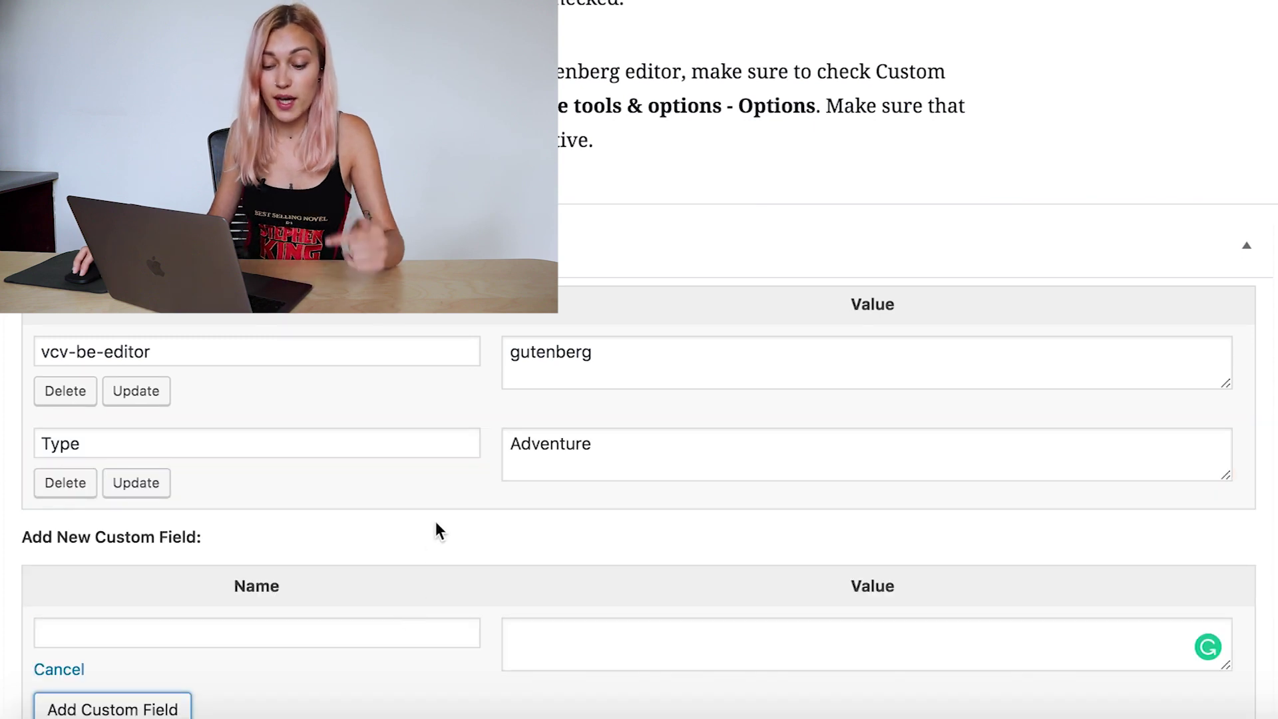
Step: Add a second custom field named Type2 with the value Cruise
scroll(437, 528, "down", 1)
left_click(417, 592)
type("Ty")
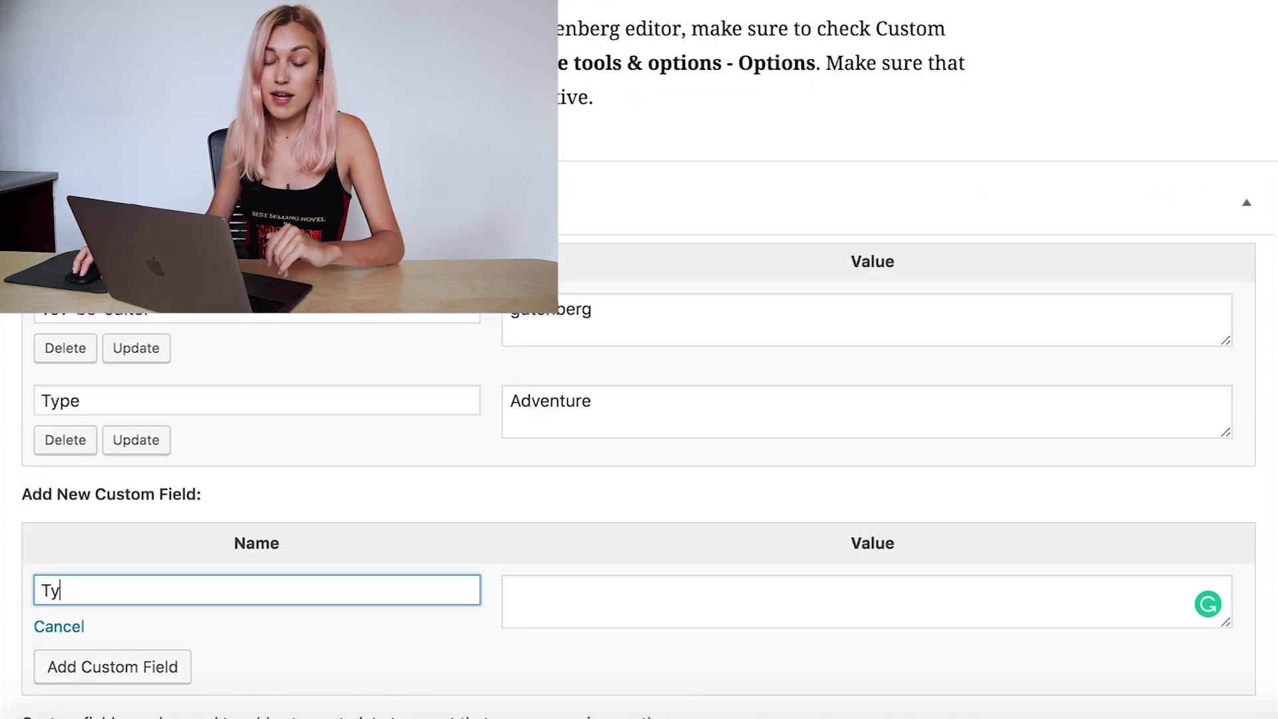
type("pe2")
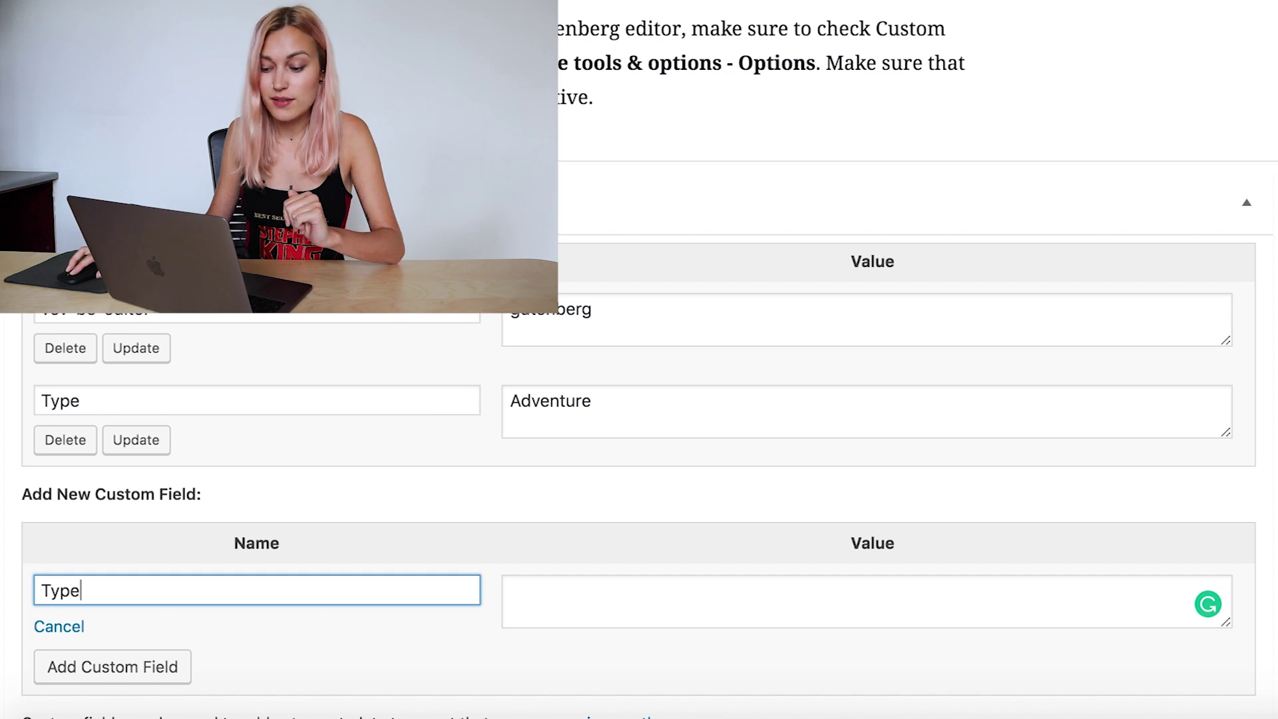
left_click(705, 606)
type("Cruise")
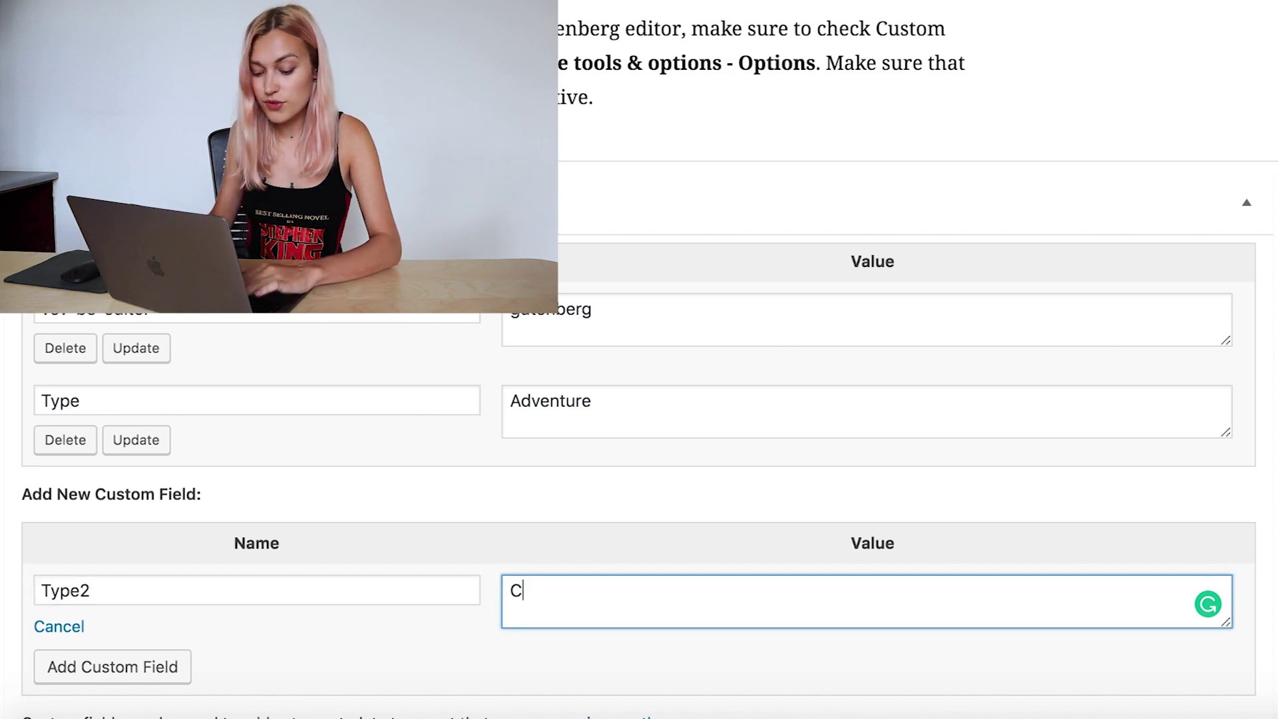
left_click(94, 677)
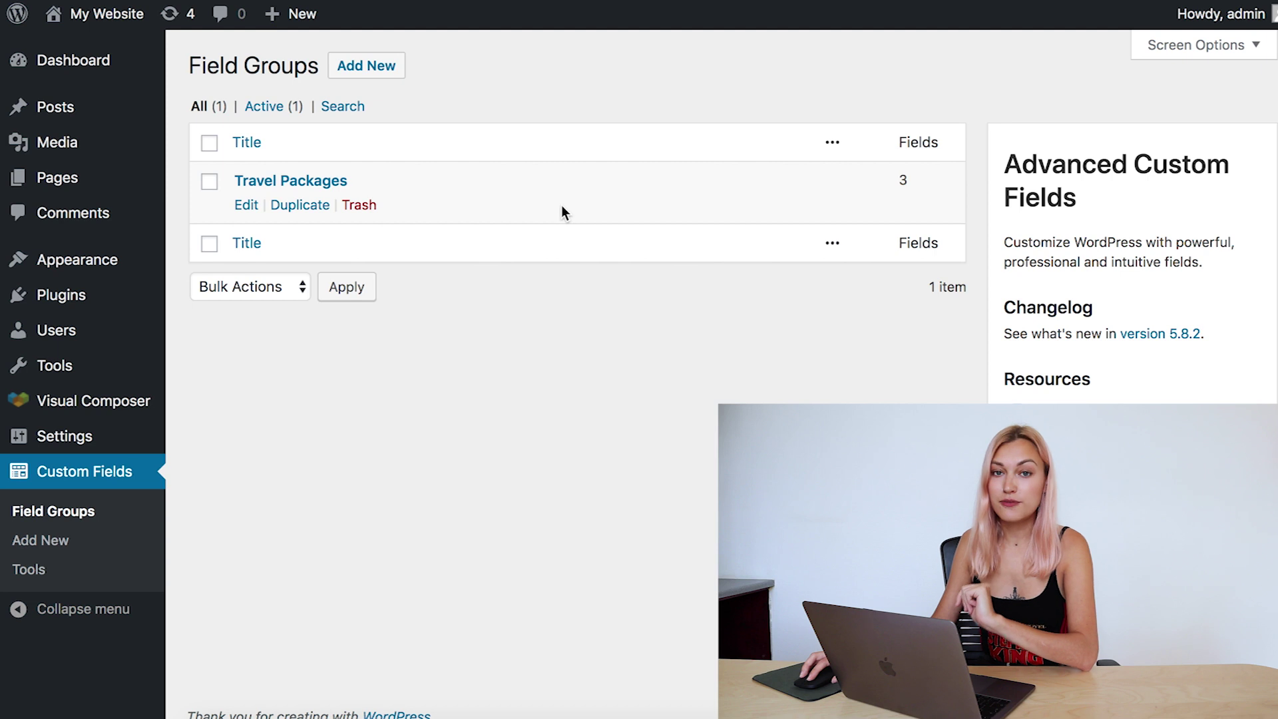
Step: Open the Travel Packages field group and review the Type1 field's settings, including Default Value
left_click(291, 184)
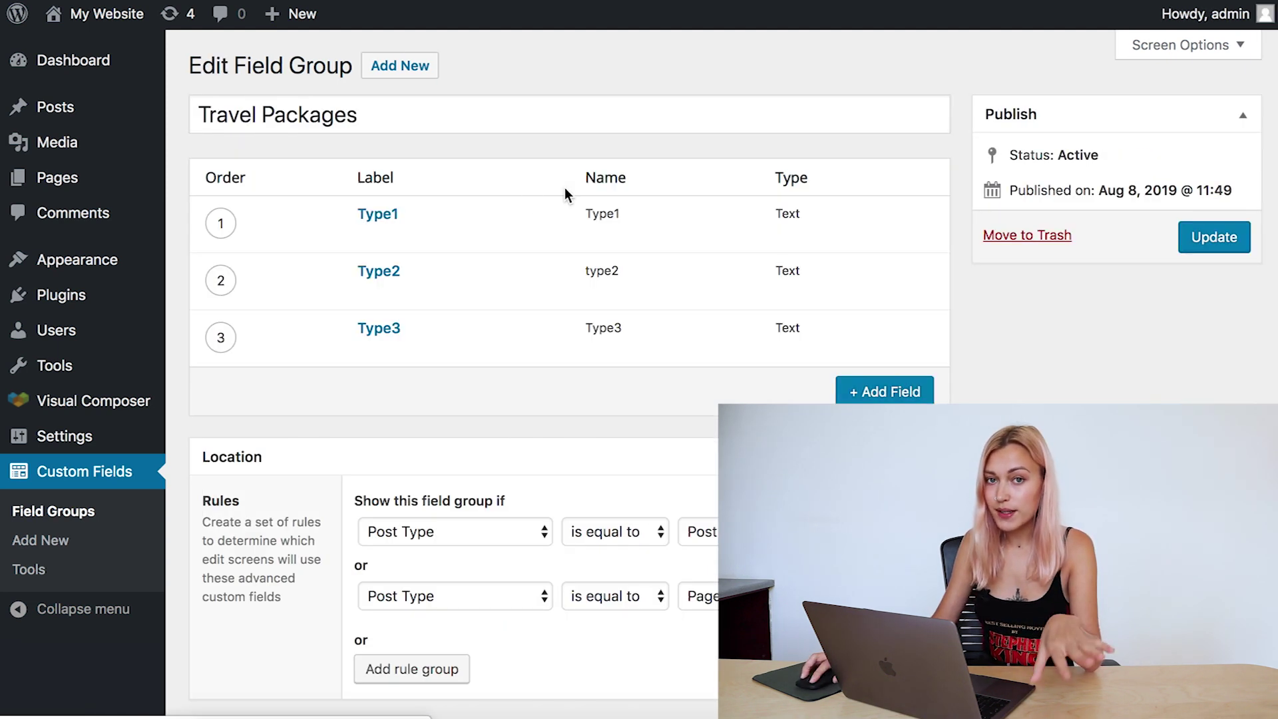
left_click(377, 216)
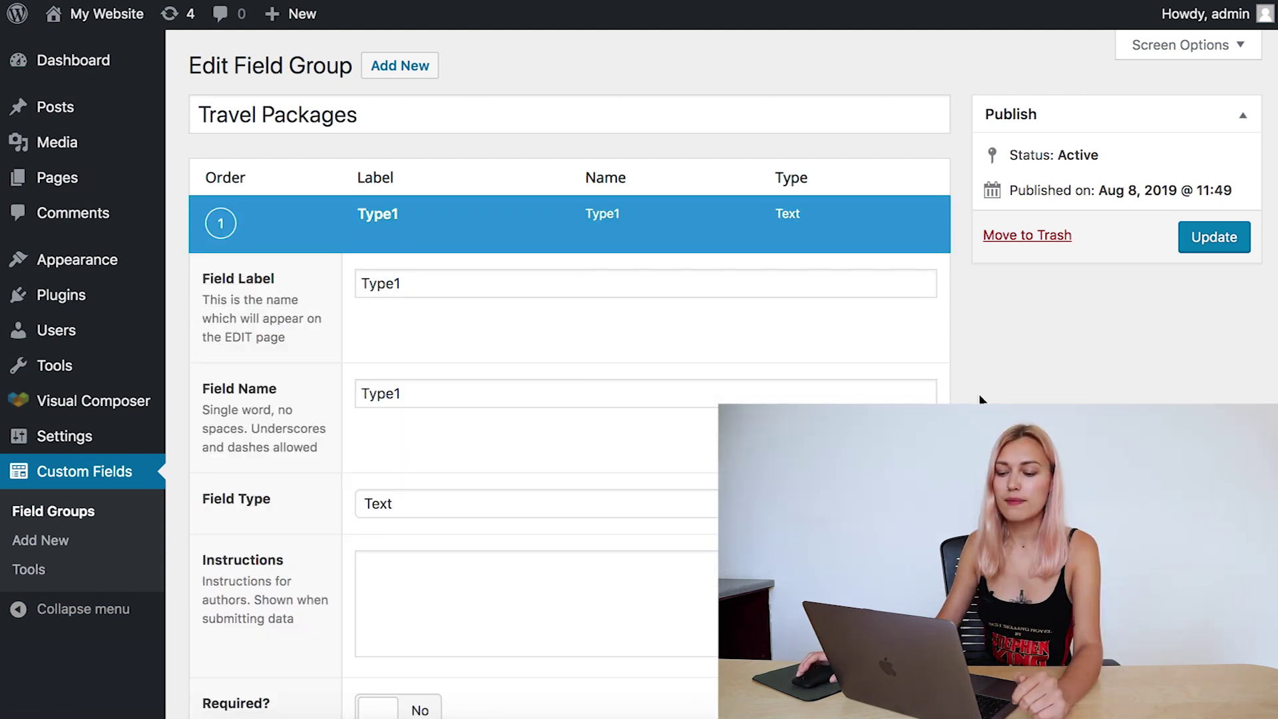
scroll(985, 386, "down", 3)
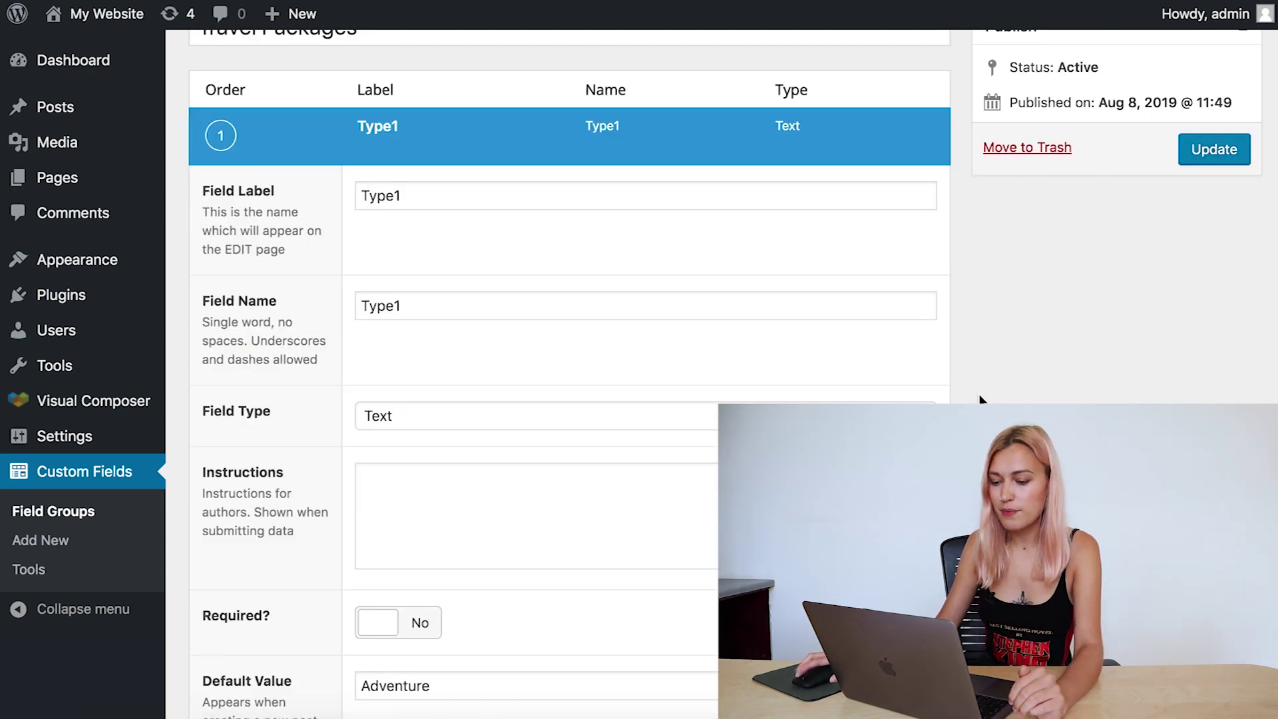
scroll(980, 399, "down", 10)
scroll(980, 400, "down", 10)
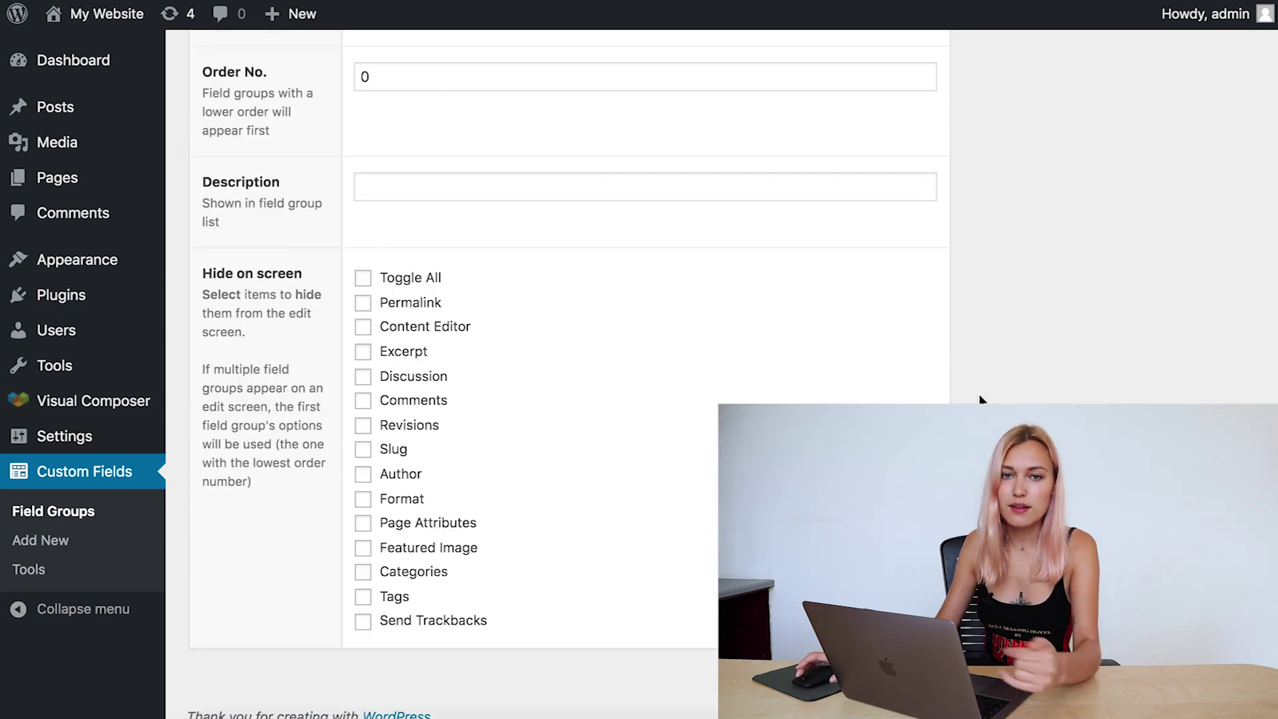
scroll(980, 399, "up", 8)
scroll(980, 399, "up", 15)
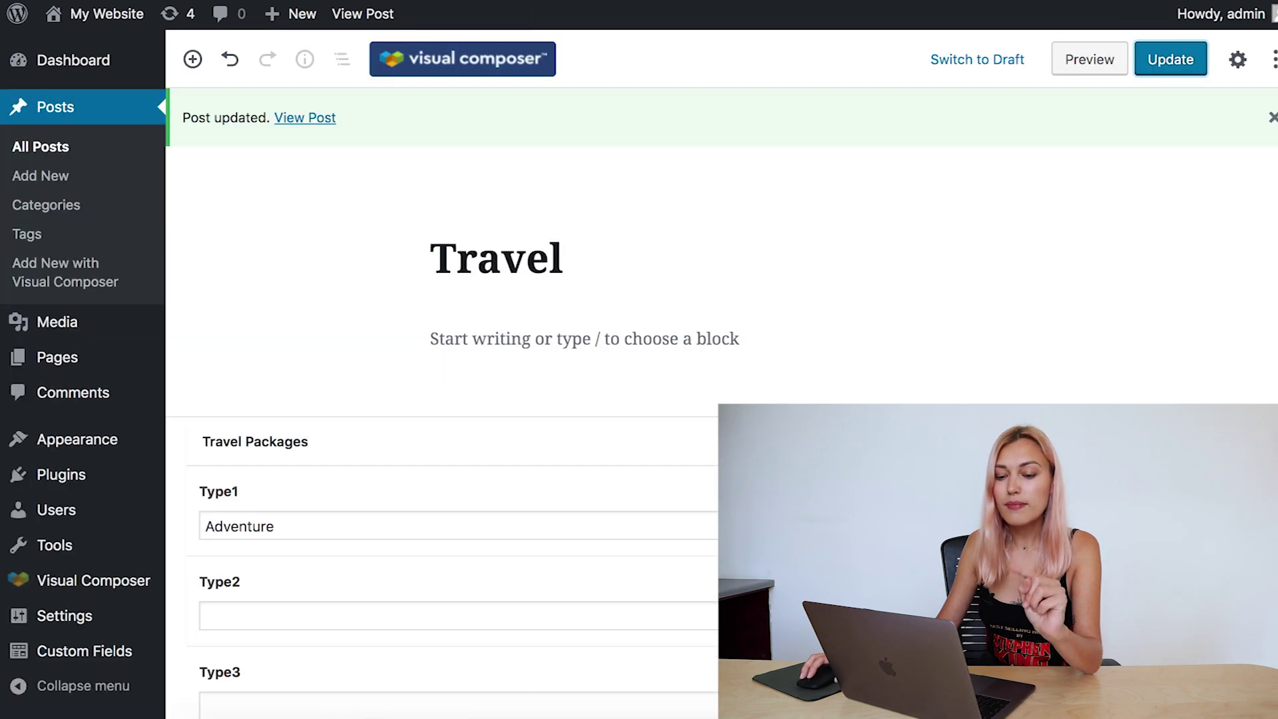
Step: Enter Extreme as the Travel post's Type3 custom field value
left_click(1272, 120)
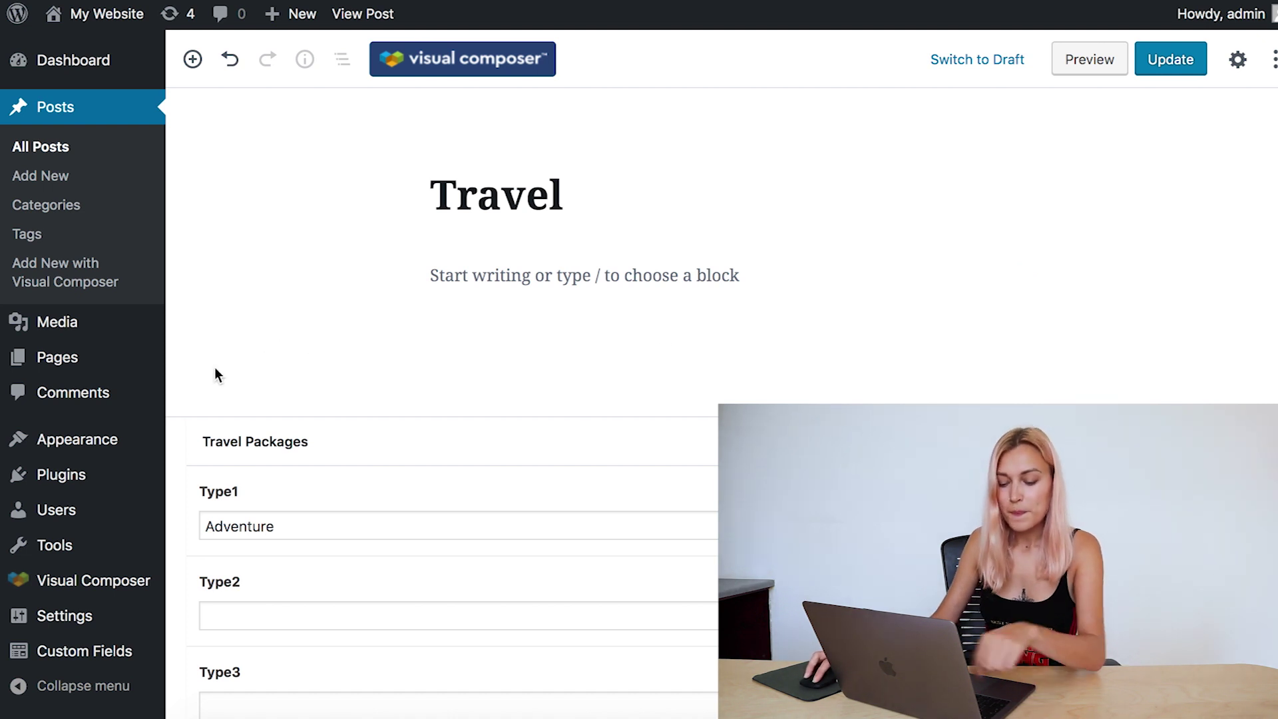
left_click(283, 608)
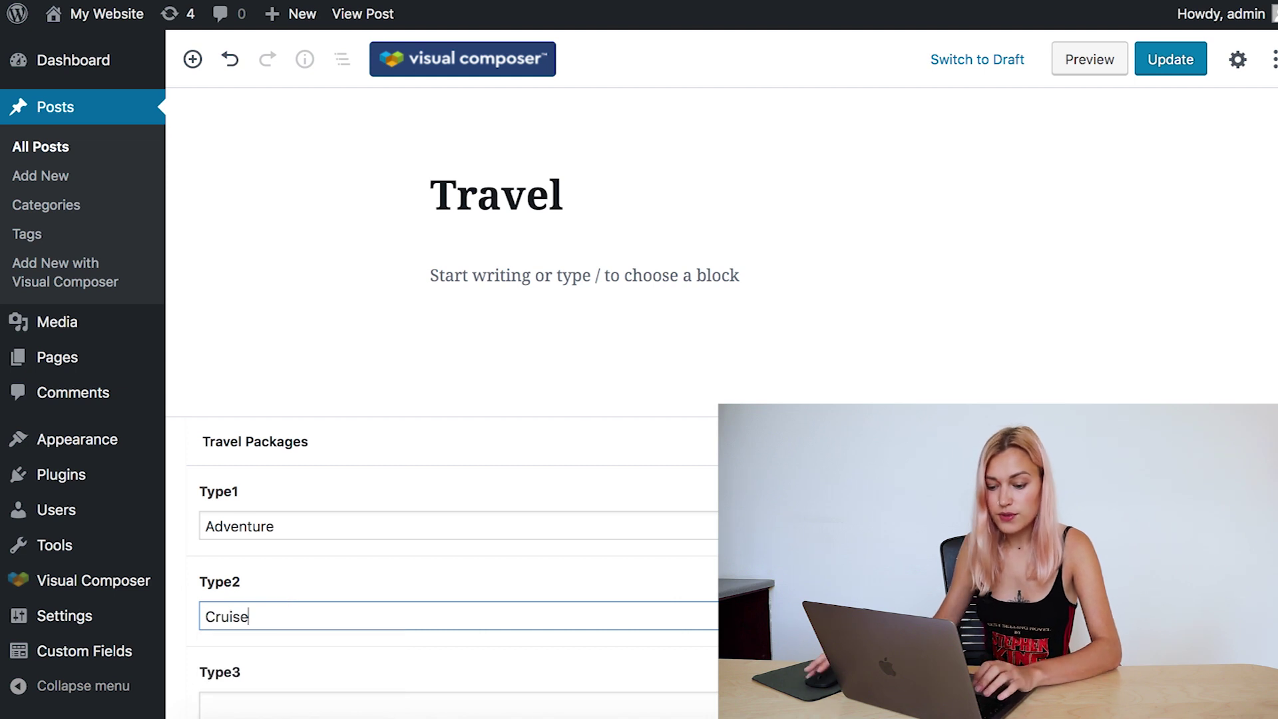
left_click(327, 708)
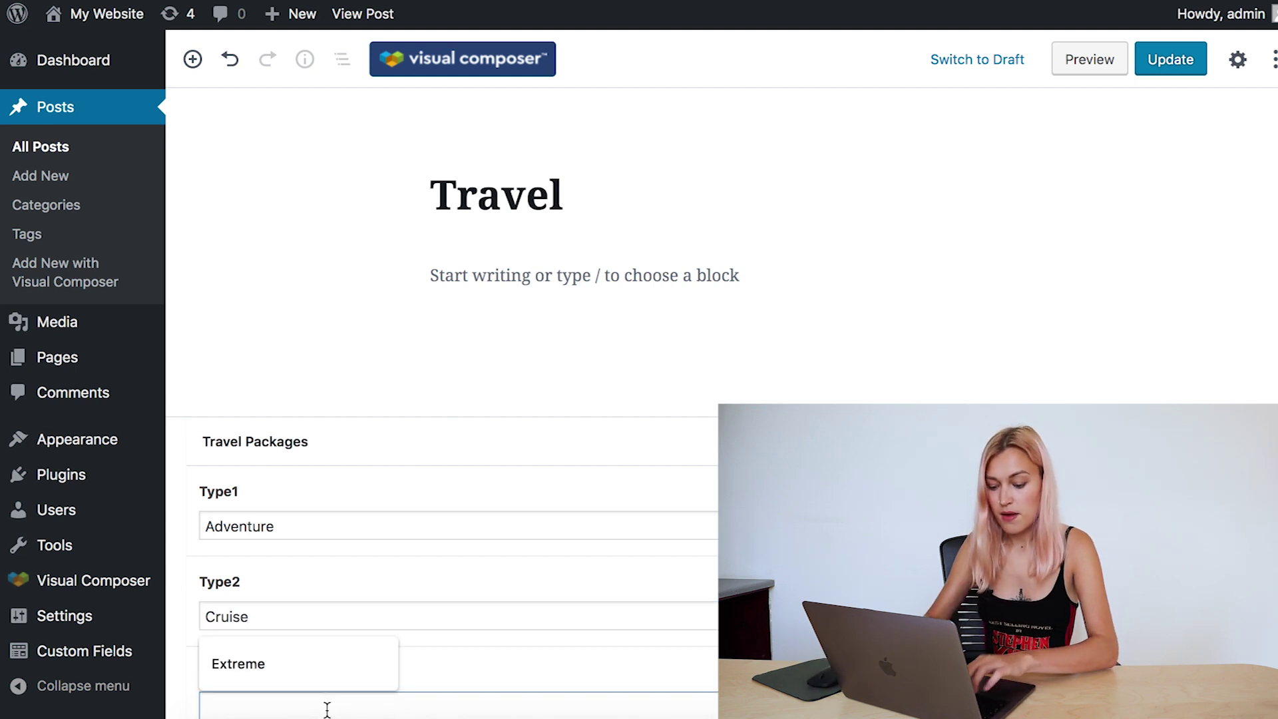
type("Extr")
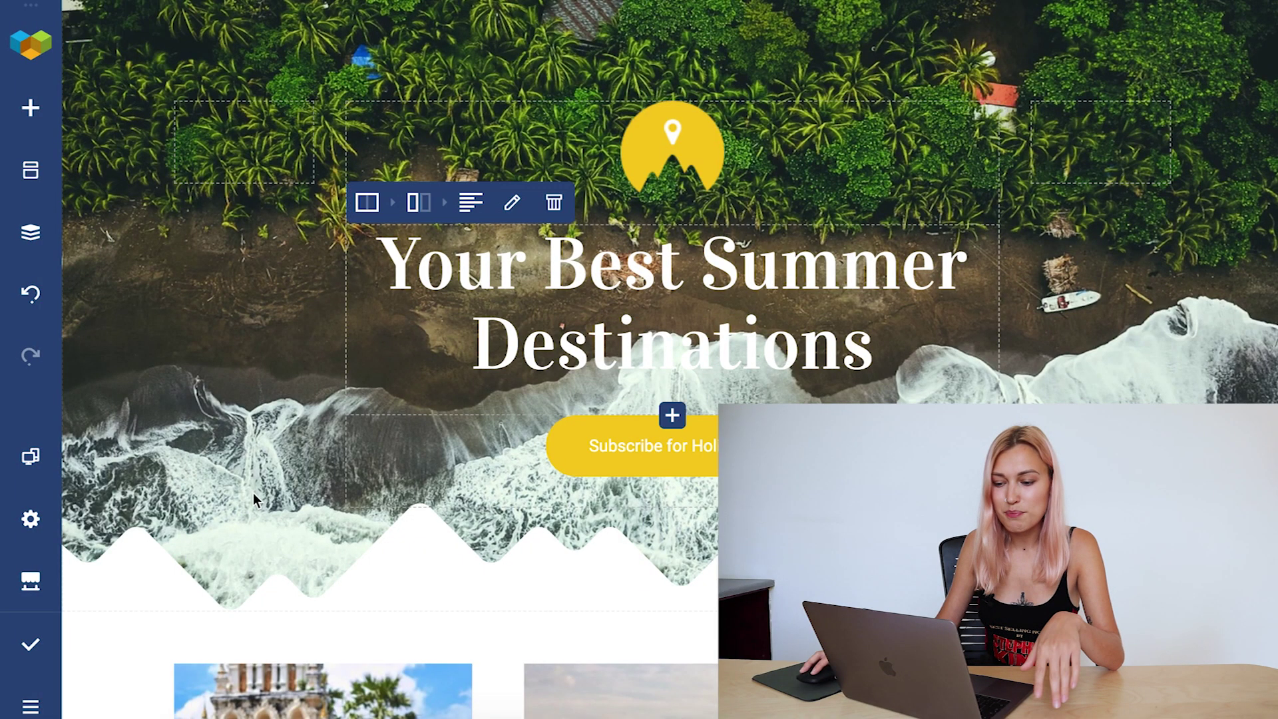
Step: Search the Hub for 'adv' to confirm Advanced Custom Fields exists, then return to the trip cards
left_click(29, 581)
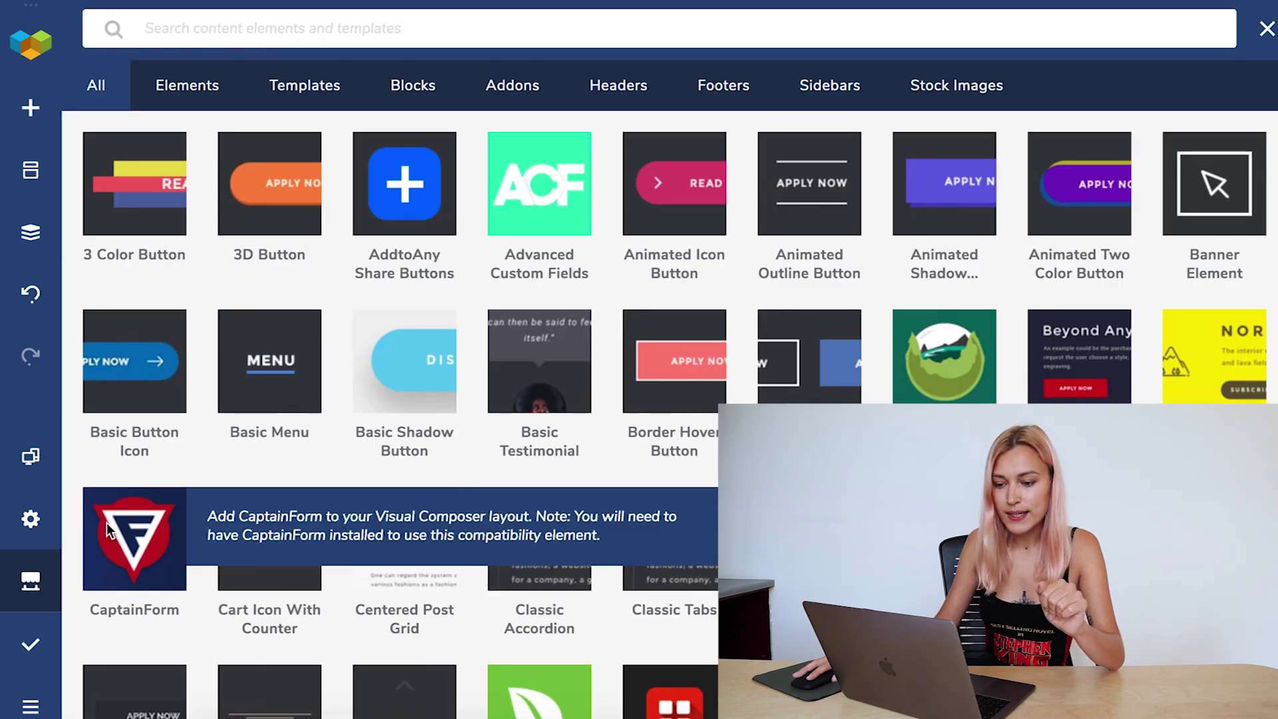
type("adv")
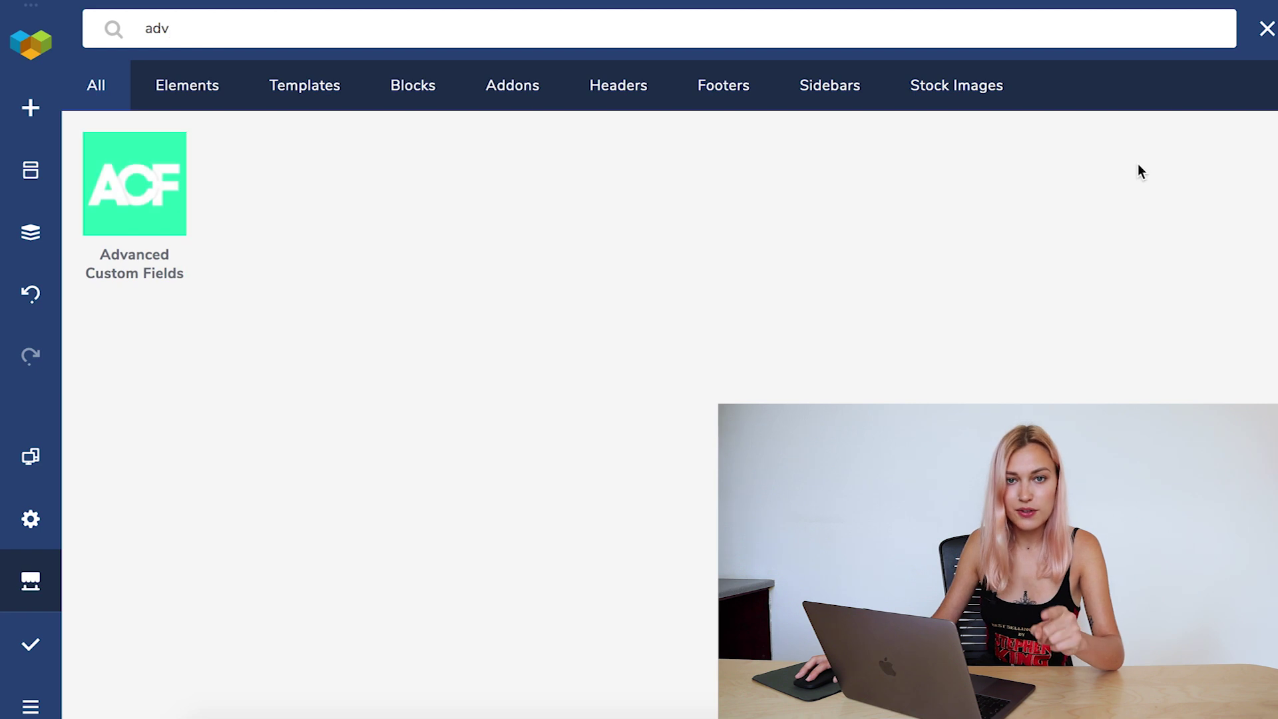
left_click(1269, 32)
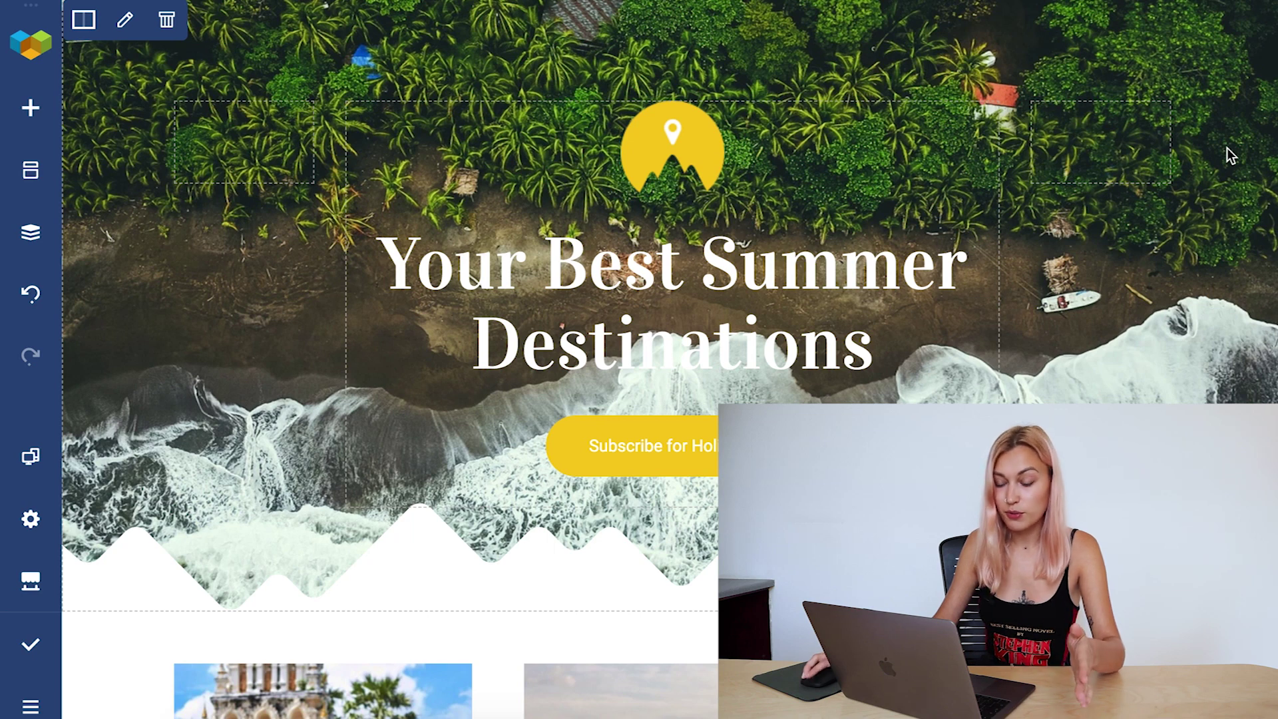
scroll(1212, 178, "down", 10)
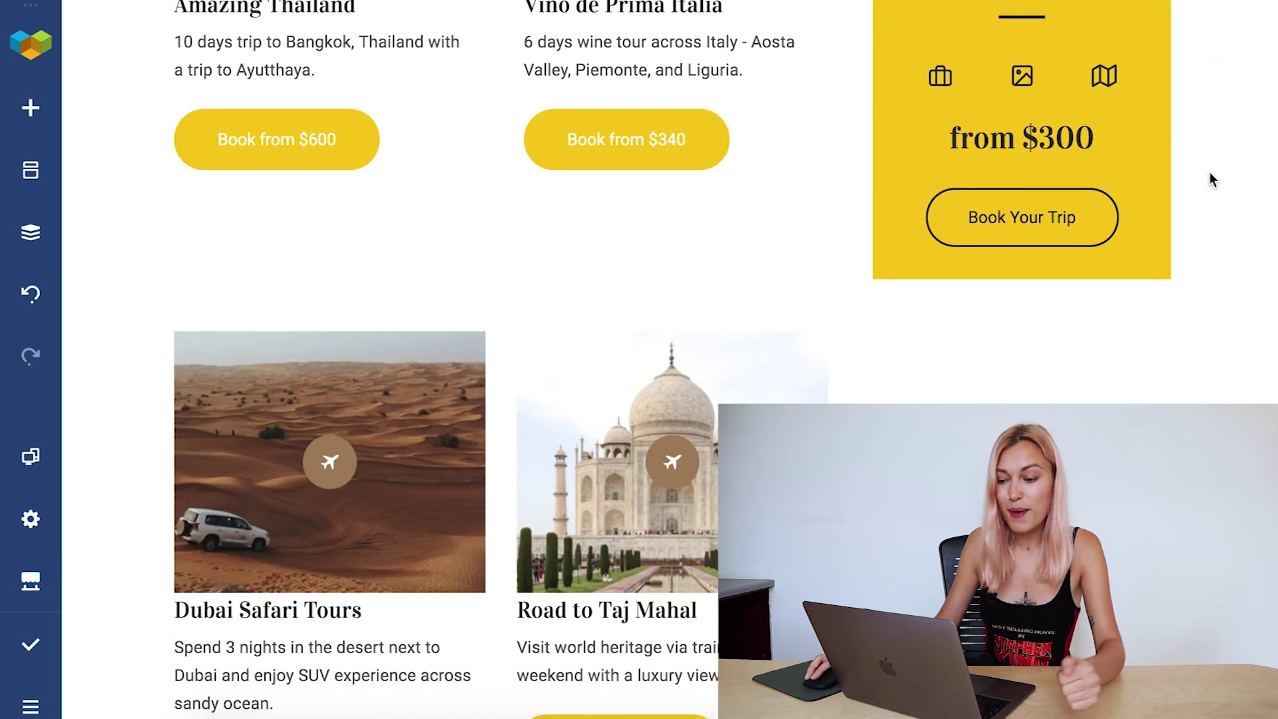
scroll(1211, 178, "up", 5)
mouse_move(1208, 174)
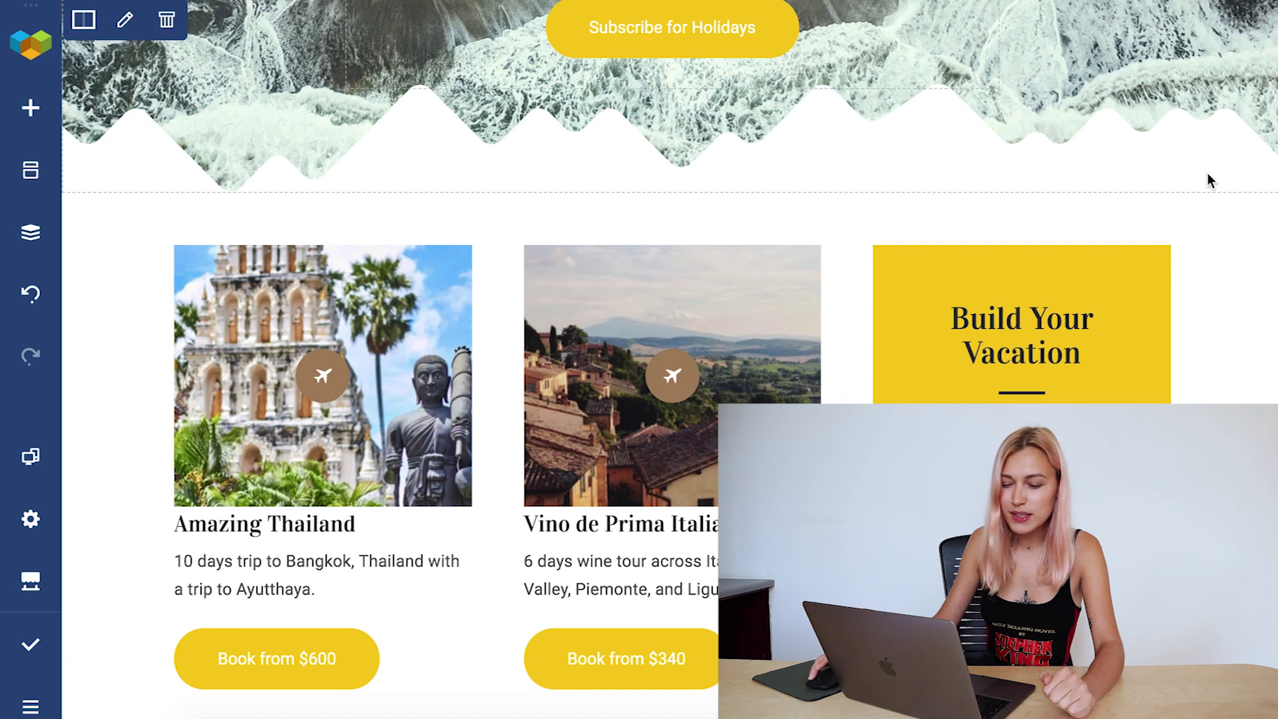
mouse_move(371, 450)
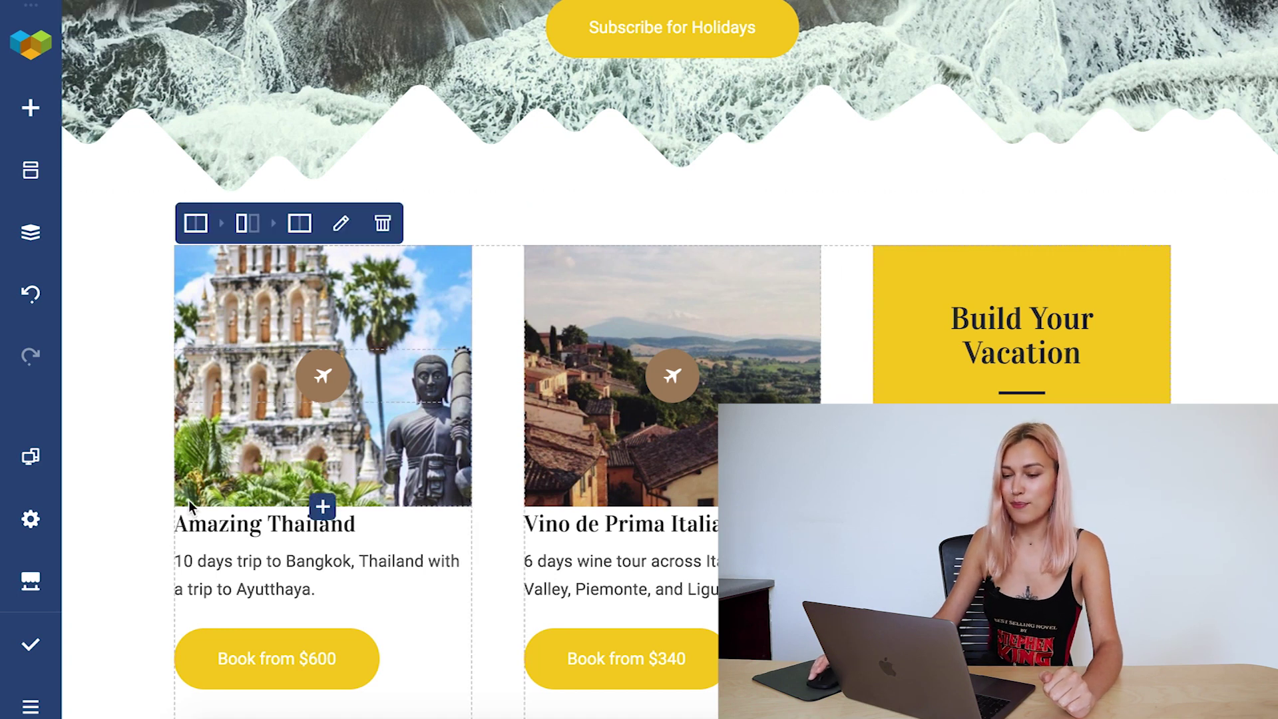
Step: Add an Advanced Custom Fields element to the Amazing Thailand card using Travel (956) field Type1
left_click(324, 510)
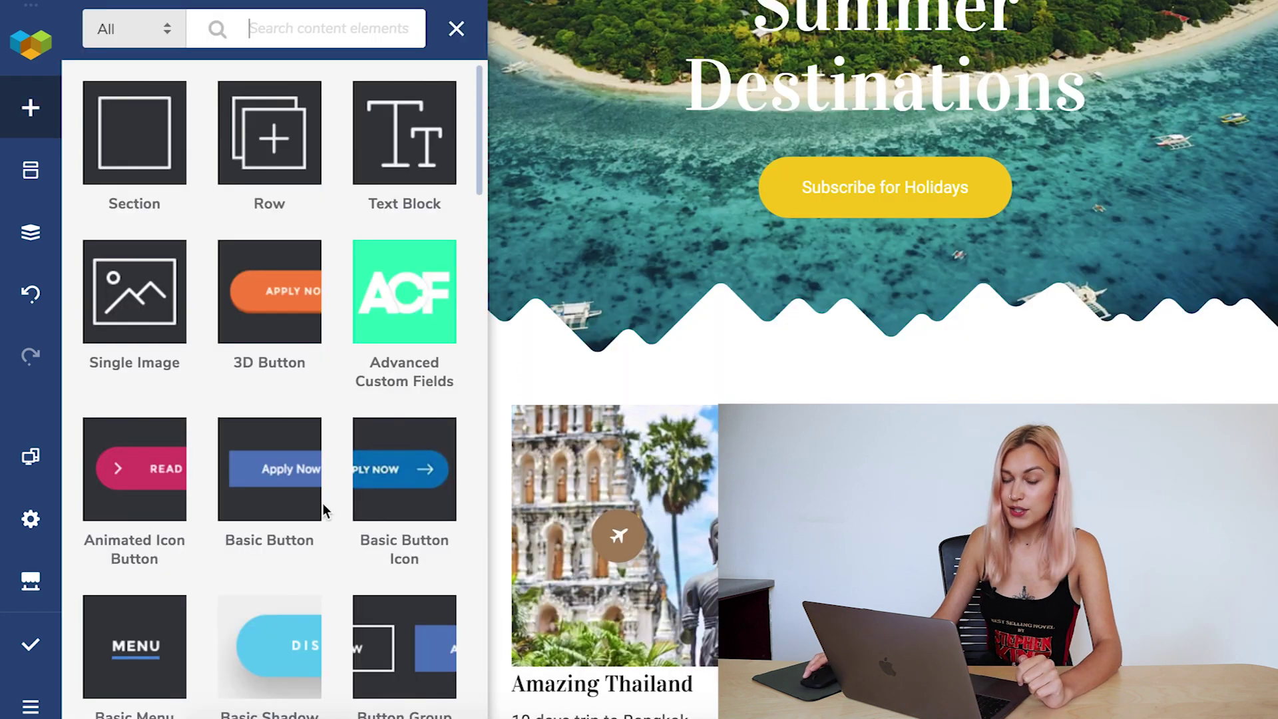
type("ad")
left_click(136, 136)
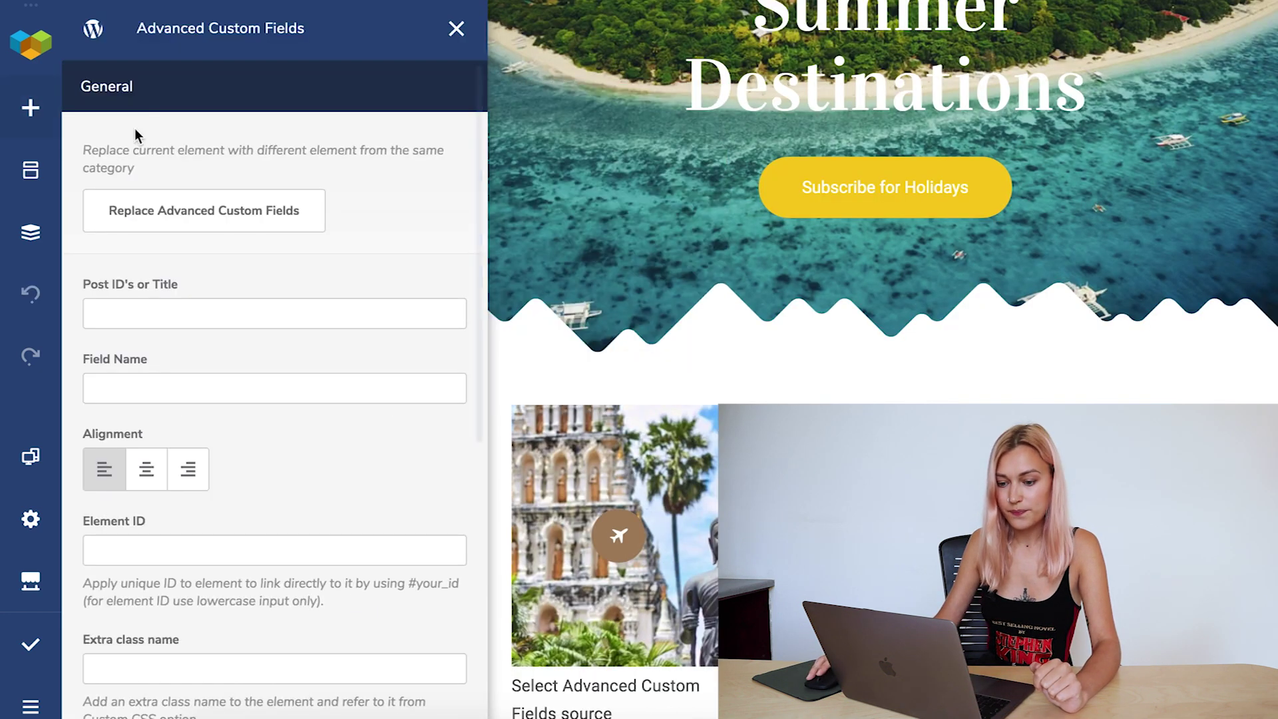
scroll(590, 410, "down", 3)
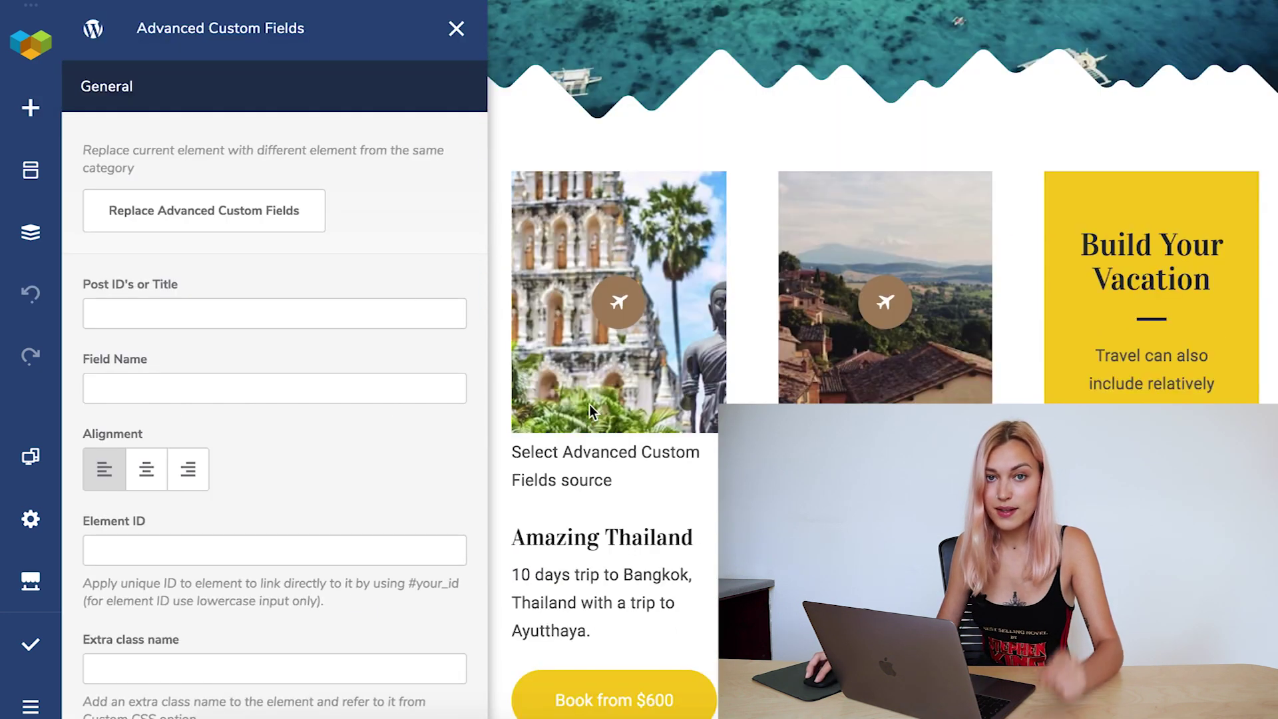
left_click(282, 317)
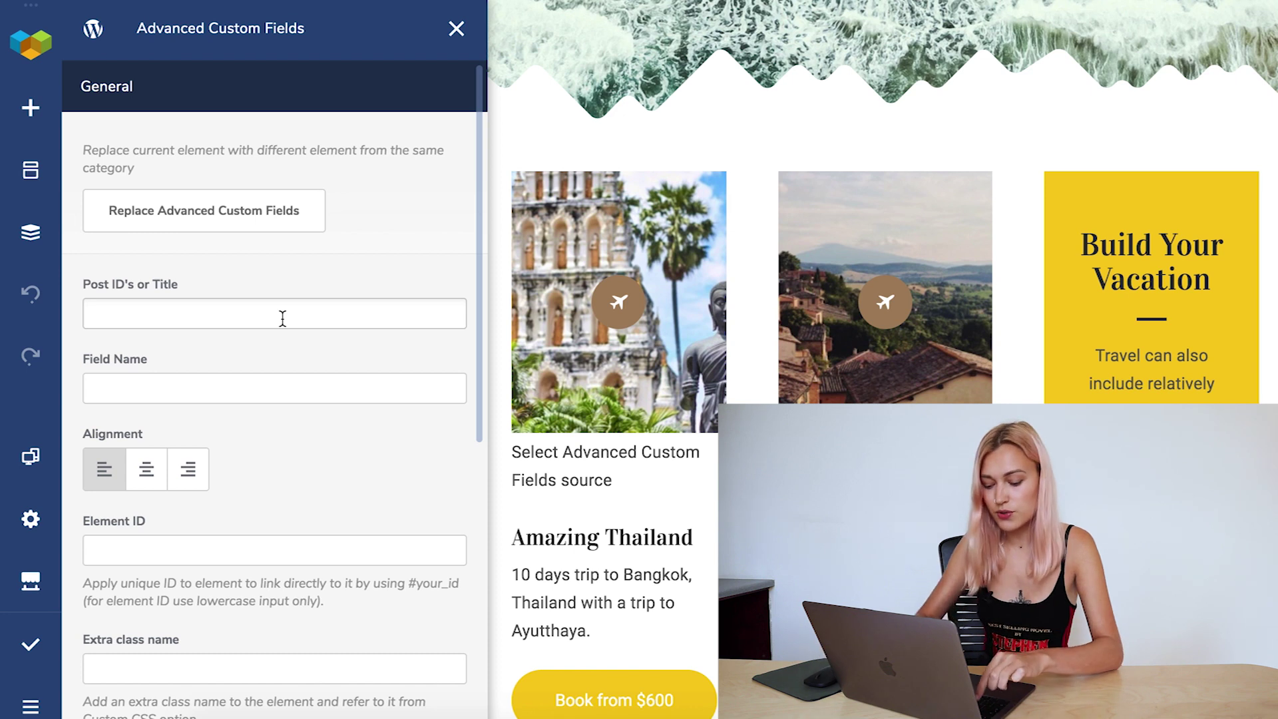
type("tr")
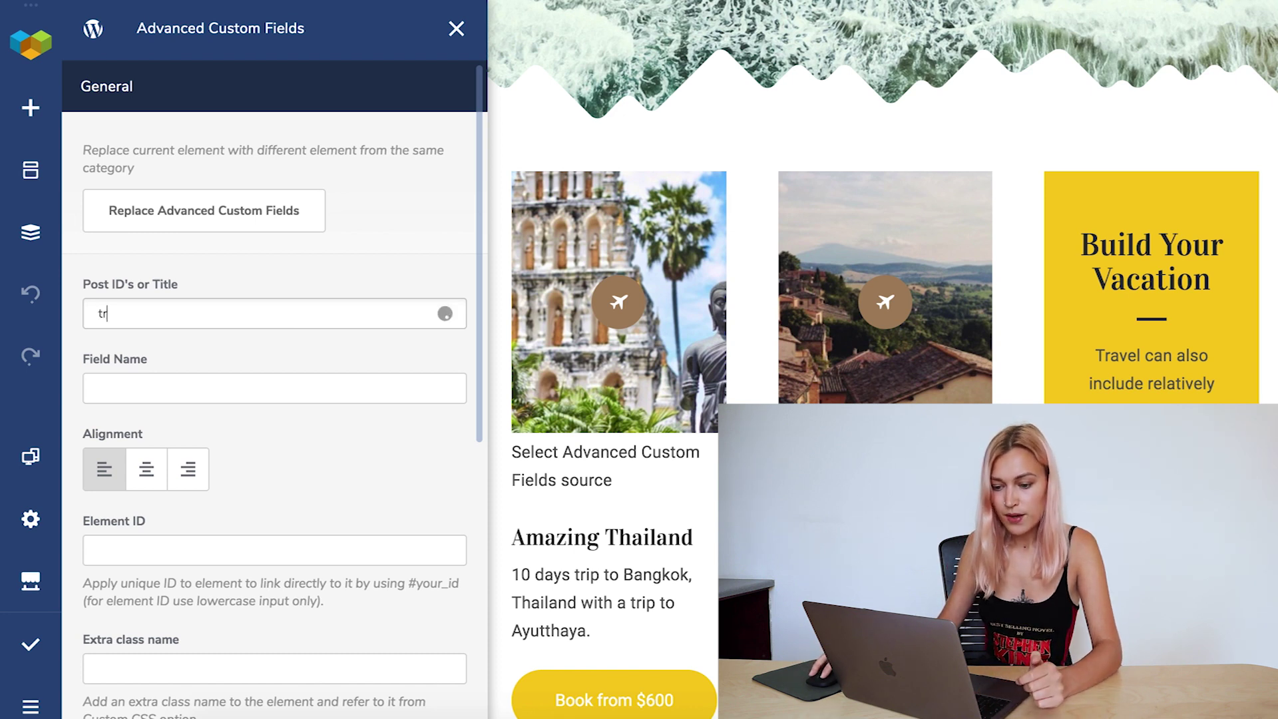
type("avel")
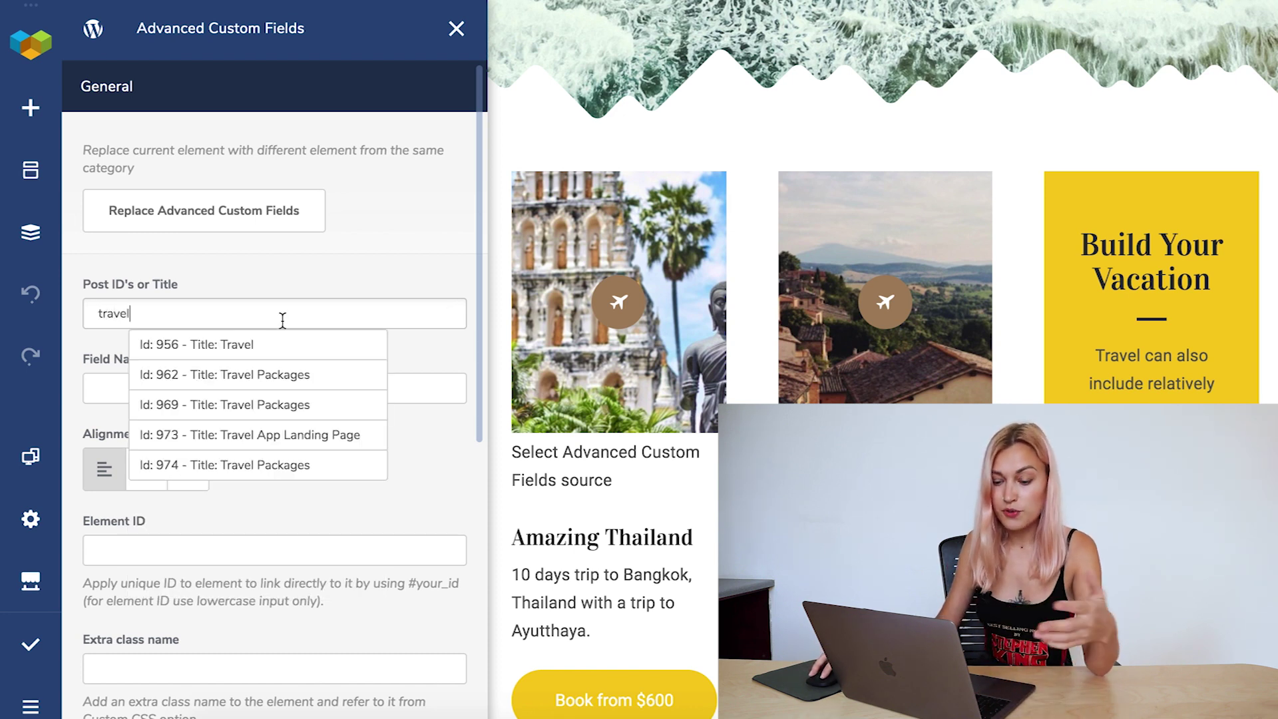
left_click(271, 345)
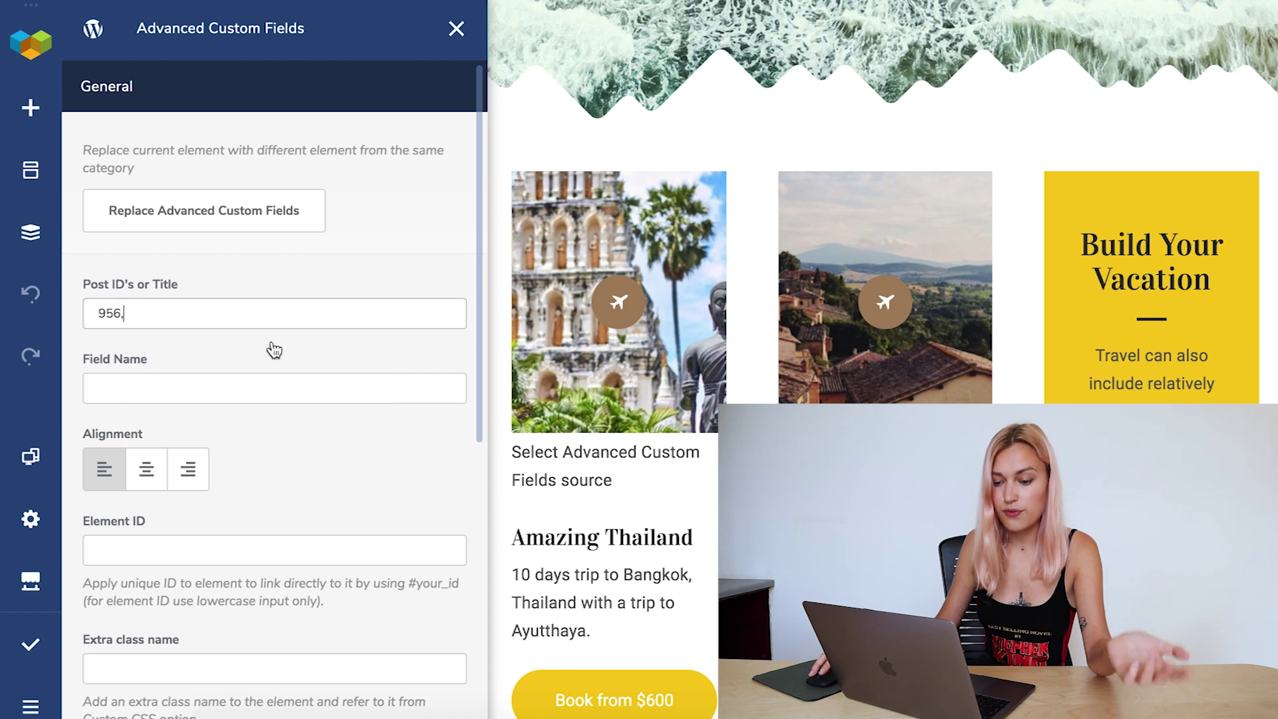
left_click(268, 393)
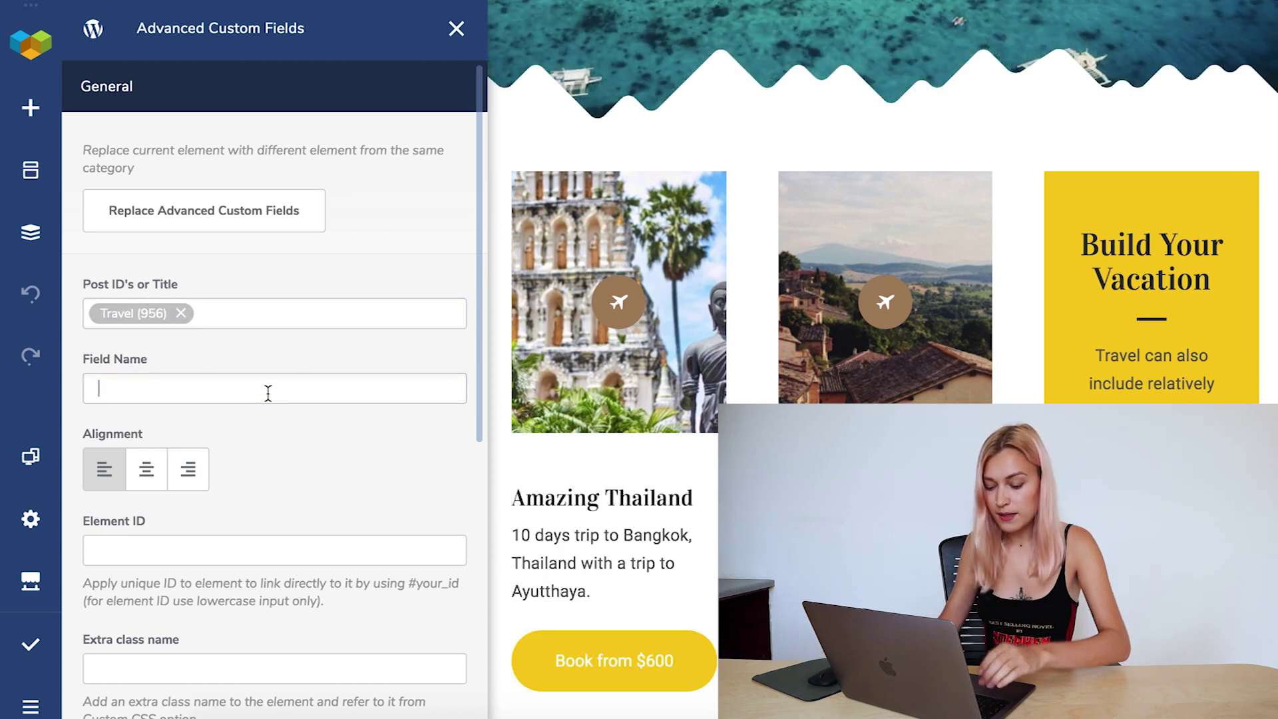
type("Type1")
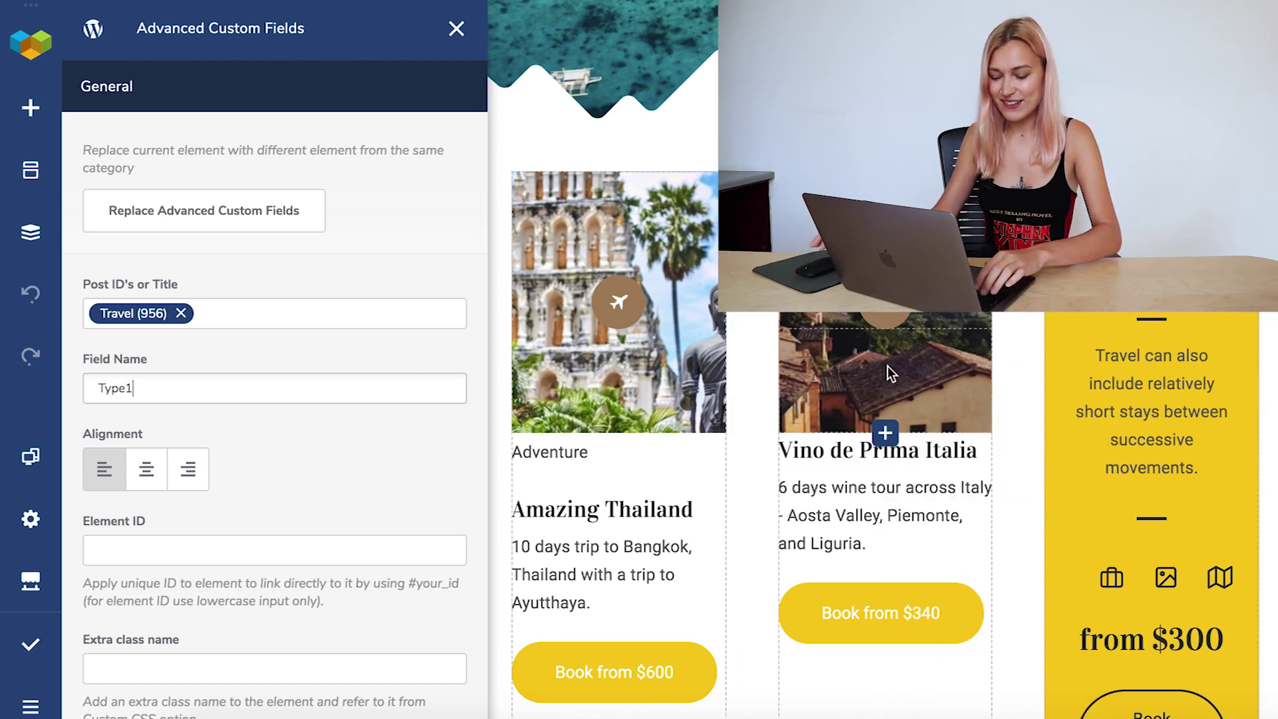
Step: Add an Advanced Custom Fields element to the Vino de Prima Italia card using Travel (956) field Type3
left_click(31, 108)
type("ad")
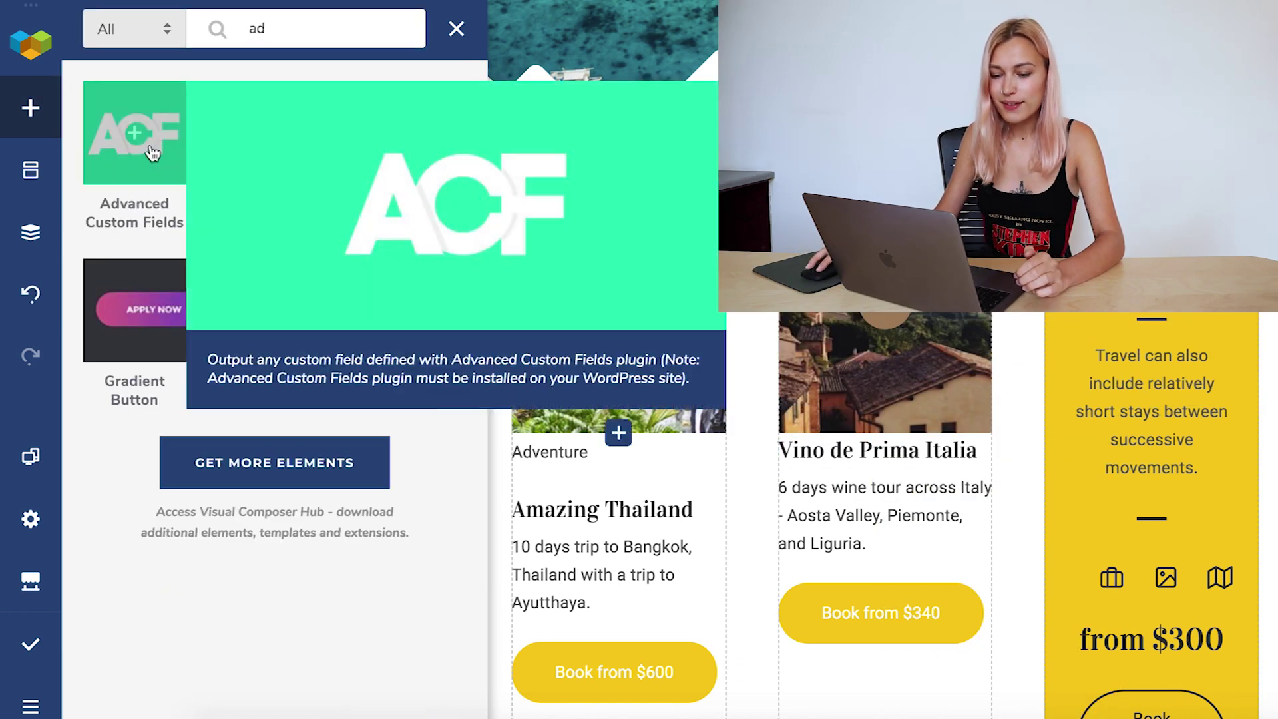
left_click(153, 153)
left_click(213, 308)
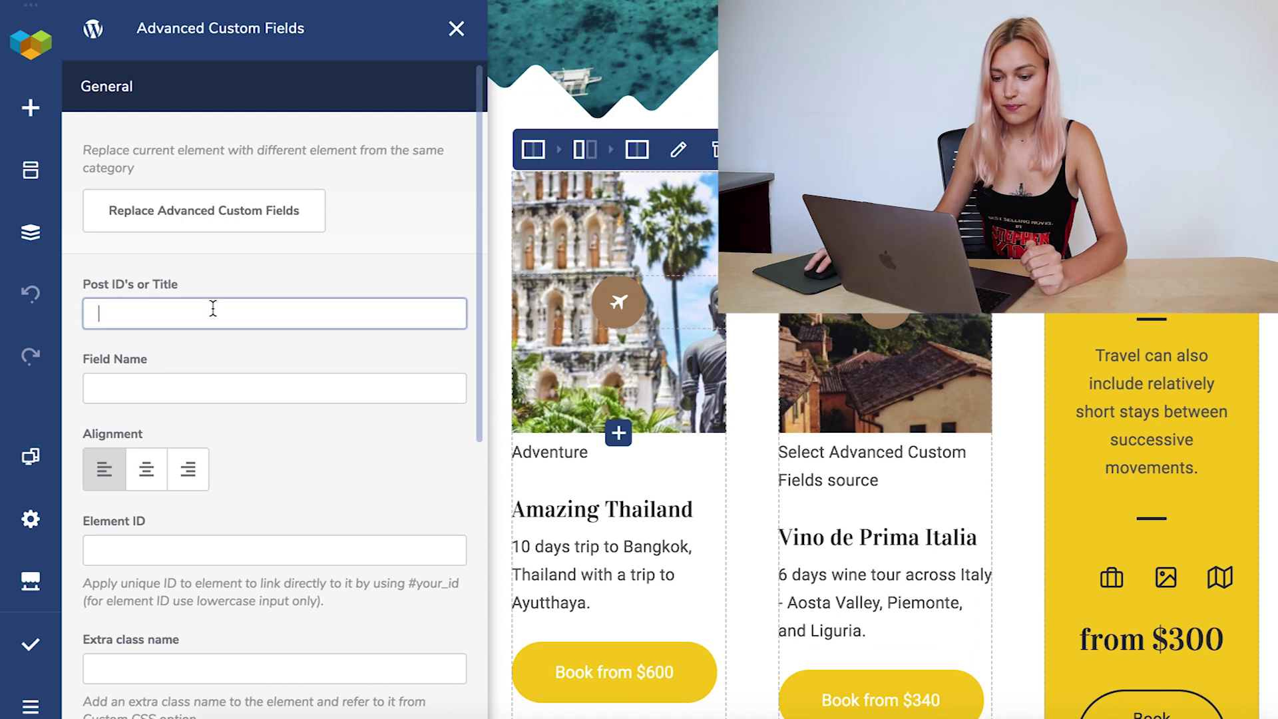
type("trave")
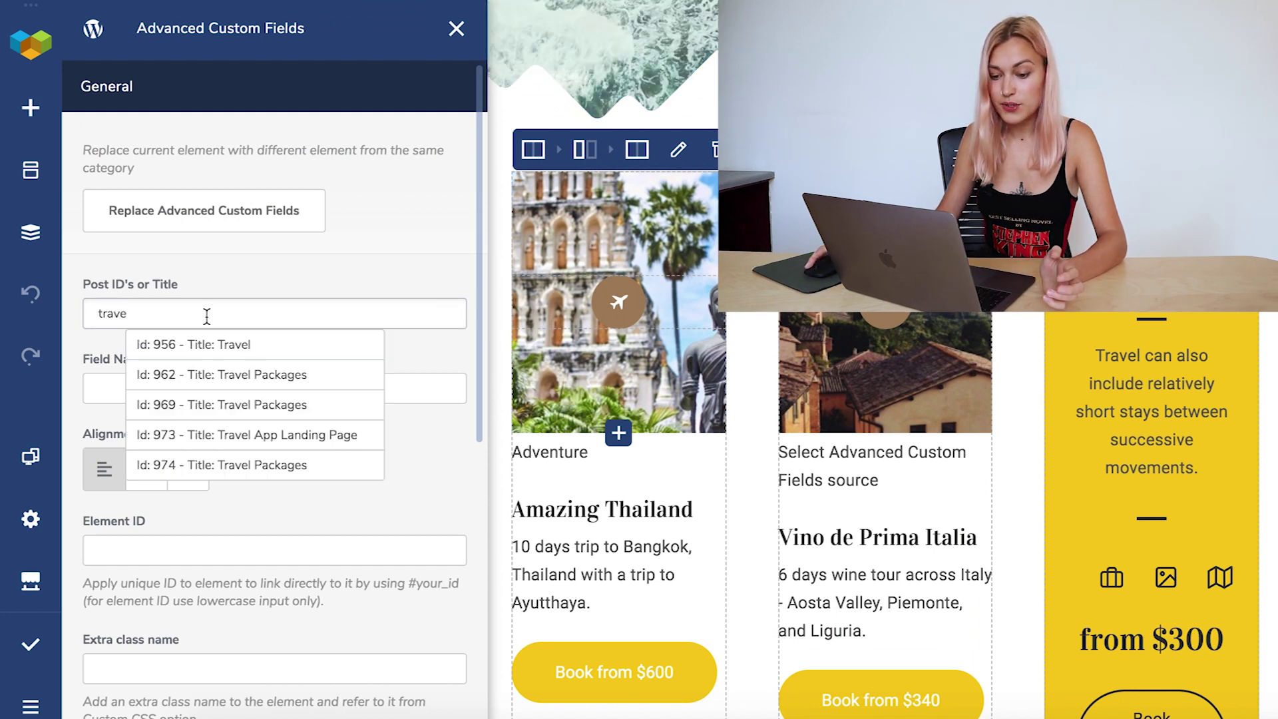
left_click(205, 345)
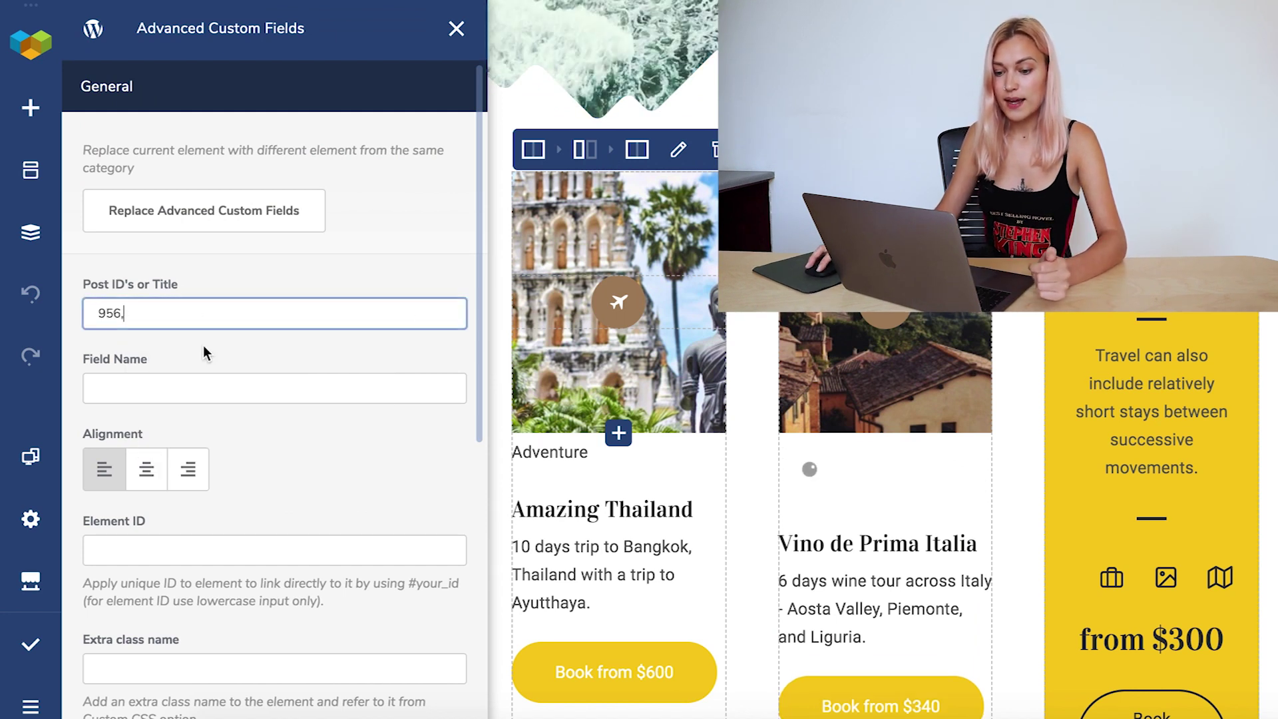
left_click(195, 393)
type("Type")
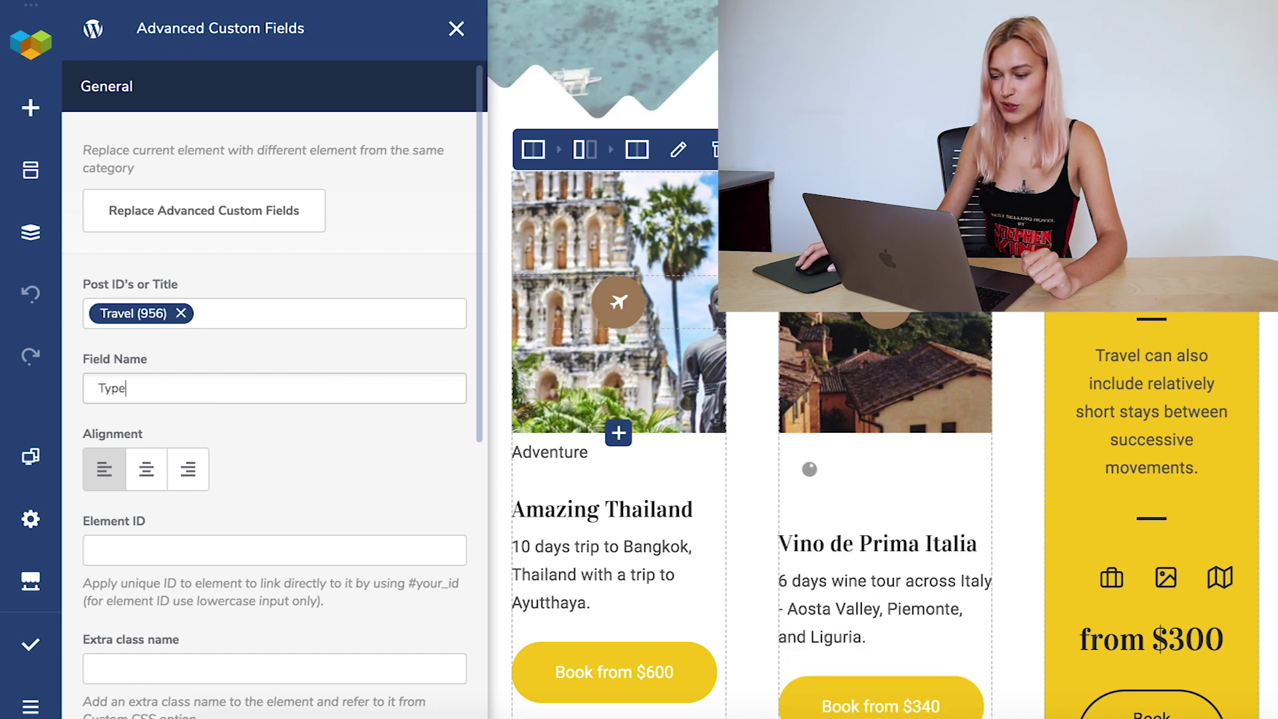
type("3")
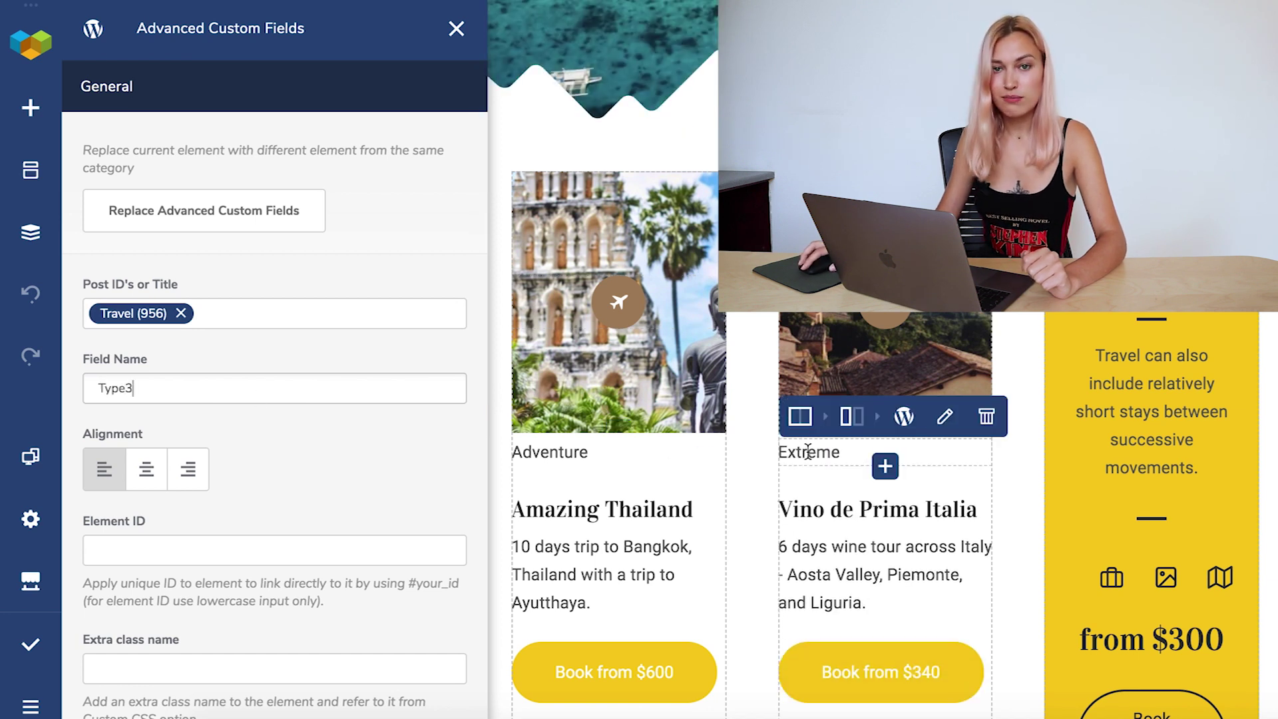